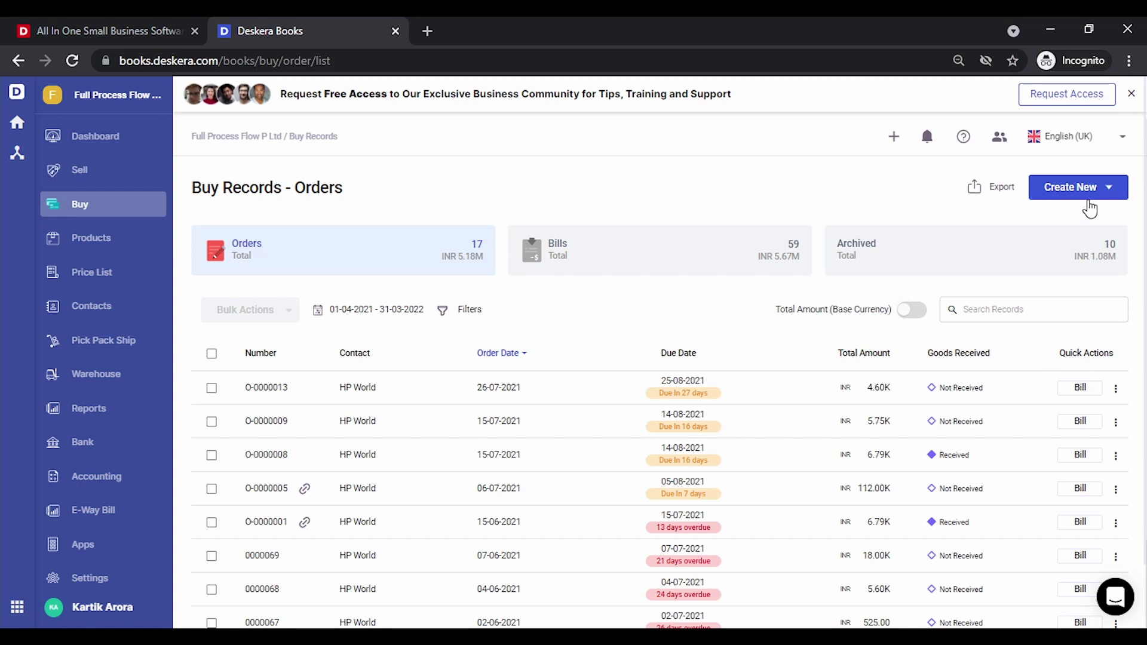
- Start a new purchase order and choose HP World as its contact
{"action": "left_click", "coordinate": [1111, 190]}
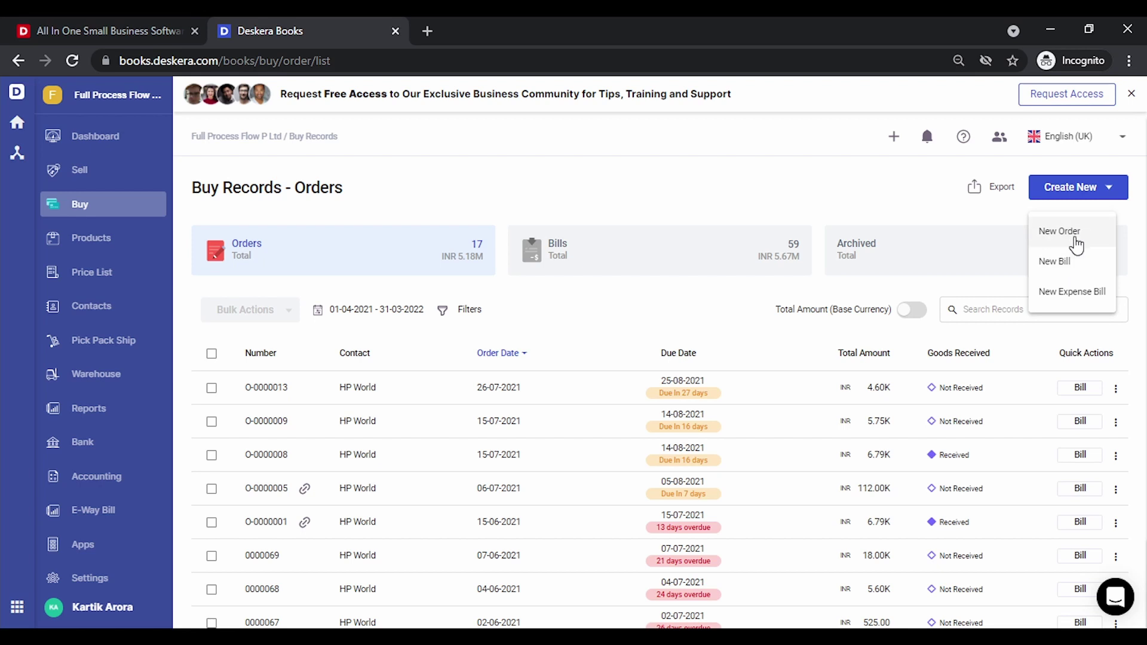
{"action": "left_click", "coordinate": [1060, 232]}
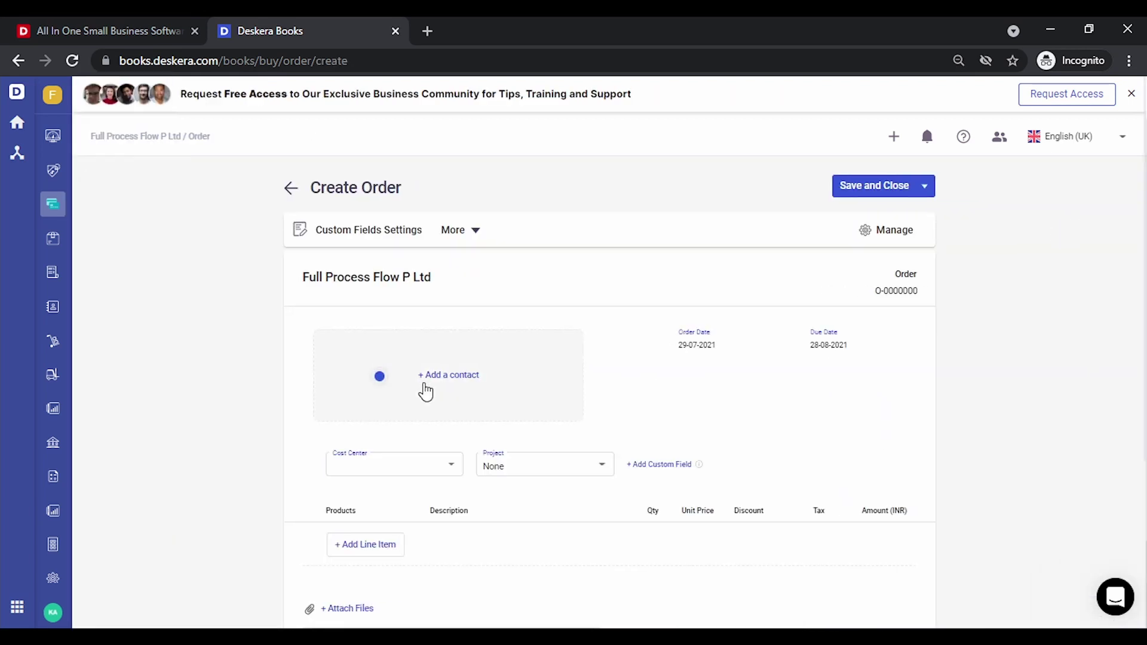
{"action": "left_click", "coordinate": [425, 385]}
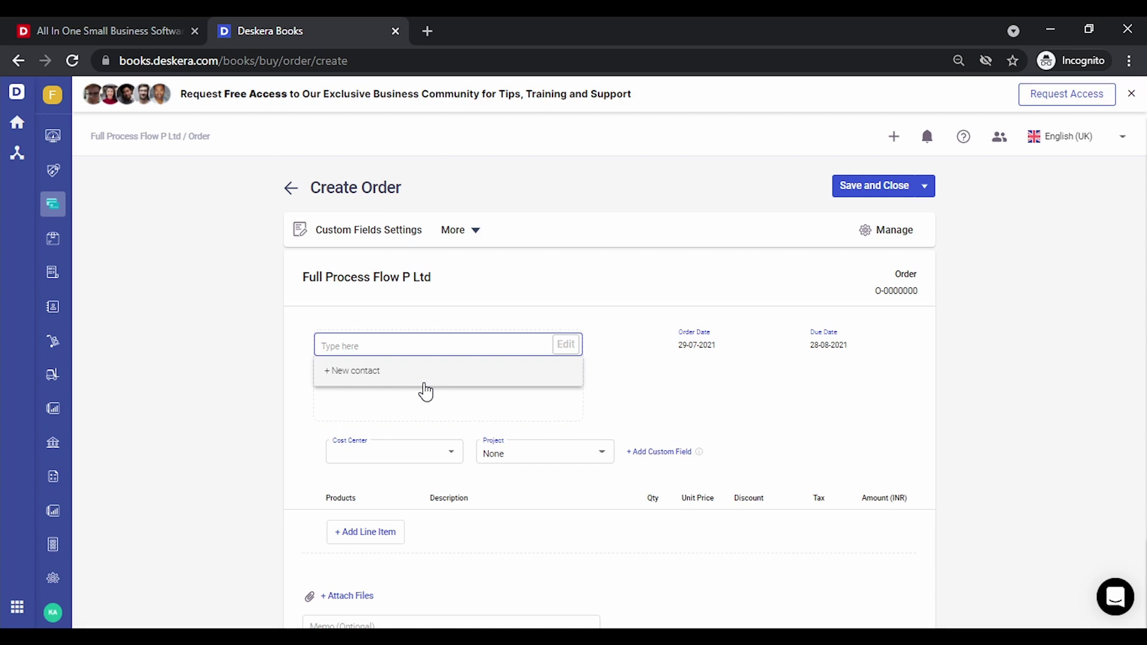
{"action": "type", "text": "hp"}
{"action": "left_click", "coordinate": [397, 403]}
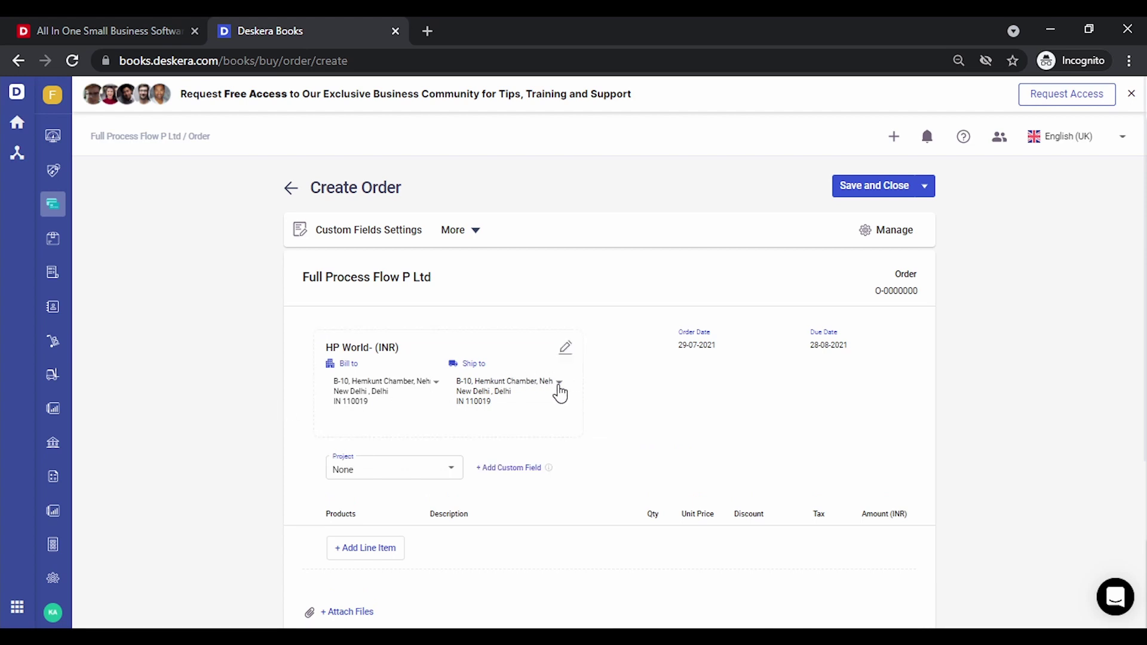
- Keep HP World's default New Delhi ship-to address and bring up the order's Custom Fields Settings
{"action": "left_click", "coordinate": [560, 388]}
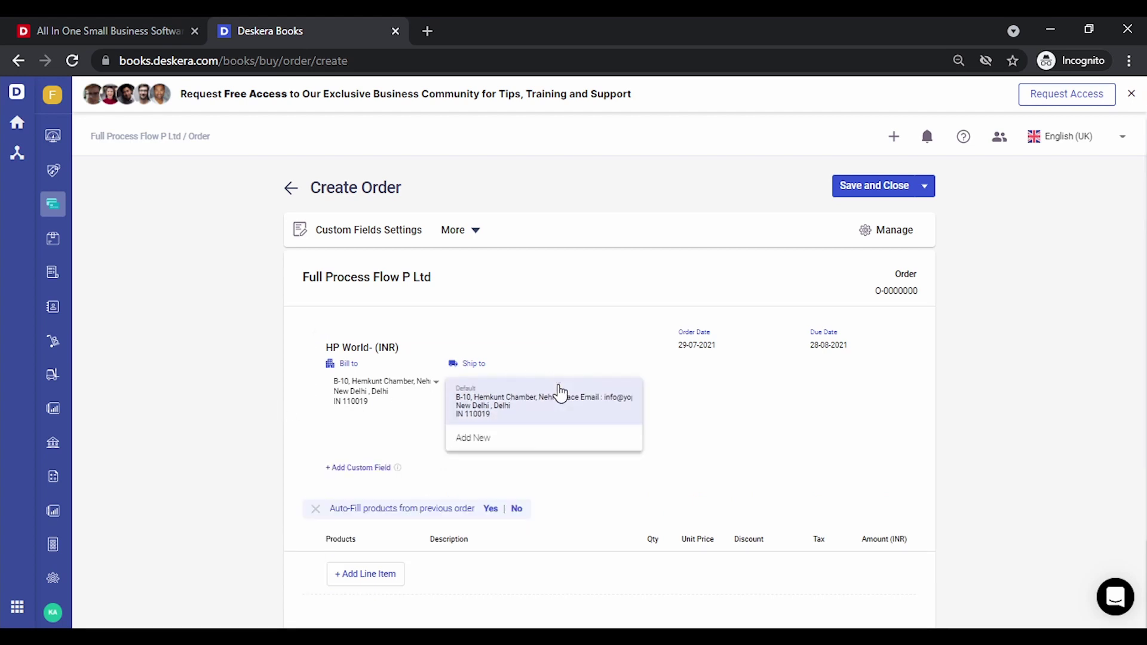
{"action": "left_click", "coordinate": [238, 395]}
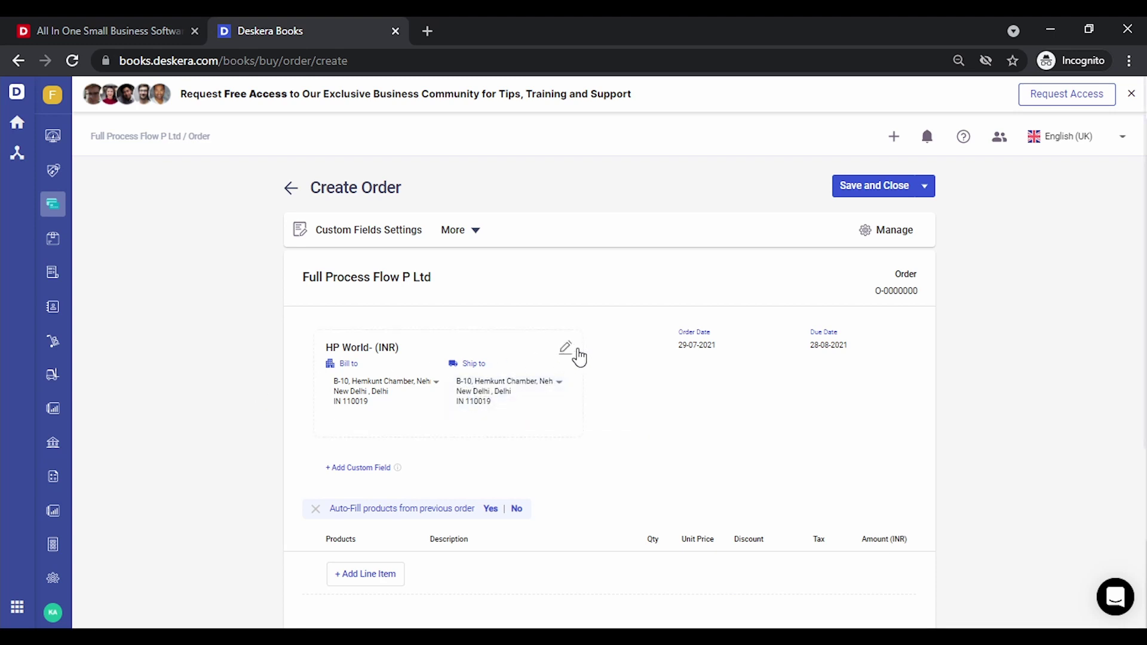
{"action": "left_click", "coordinate": [574, 350]}
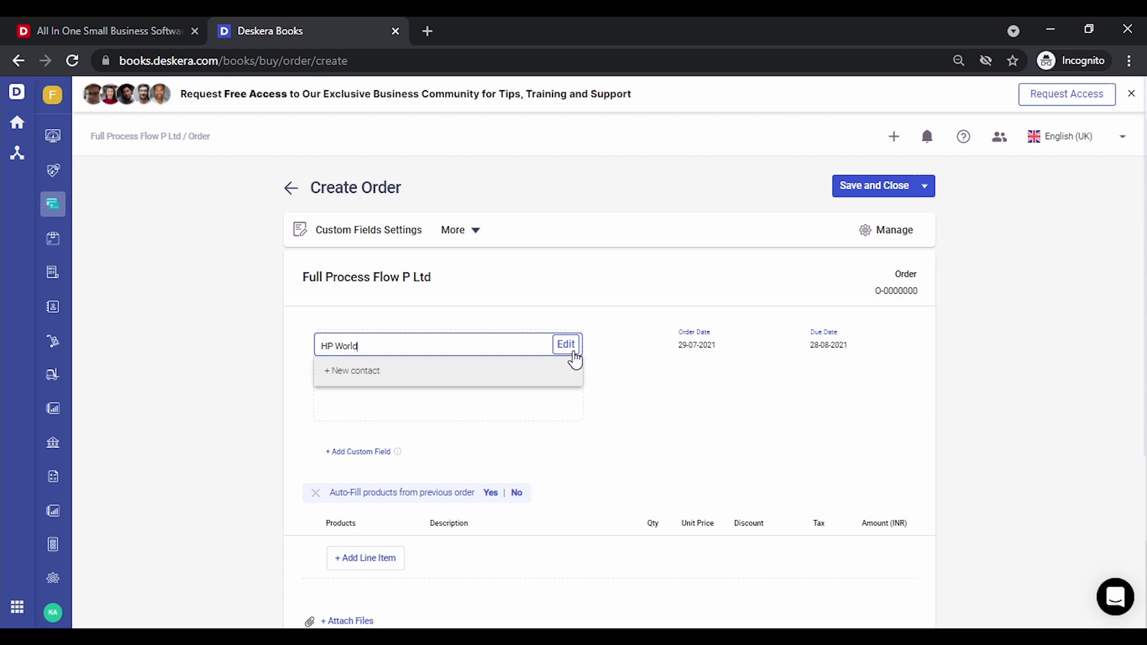
{"action": "left_click", "coordinate": [243, 410]}
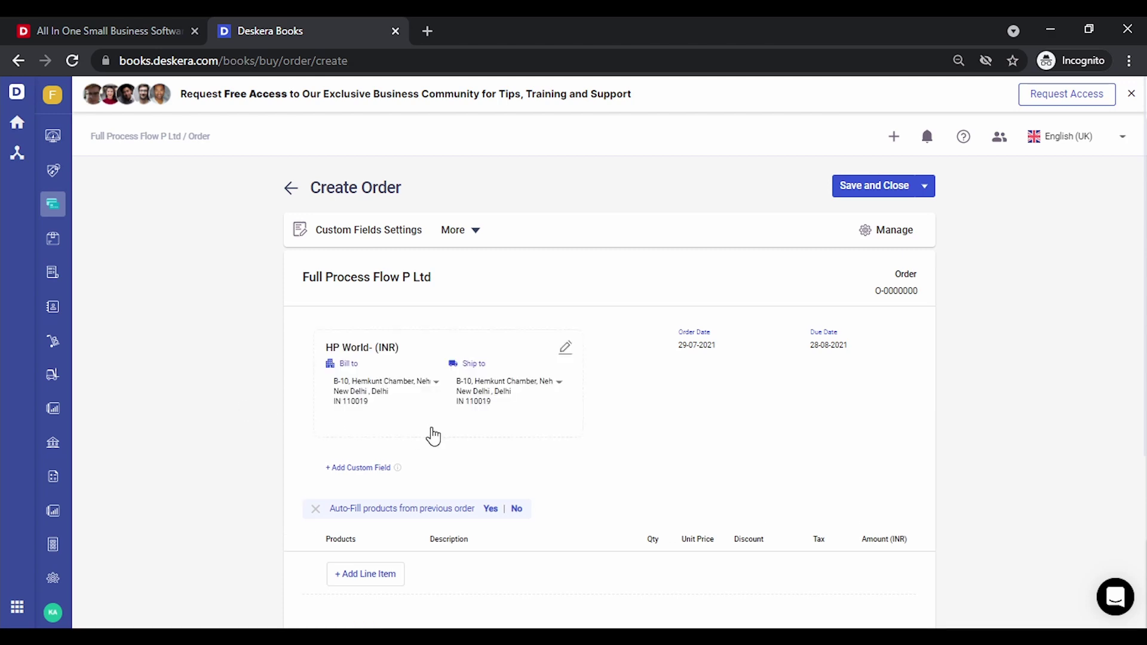
{"action": "scroll", "coordinate": [435, 436], "scroll_direction": "down", "scroll_amount": 3}
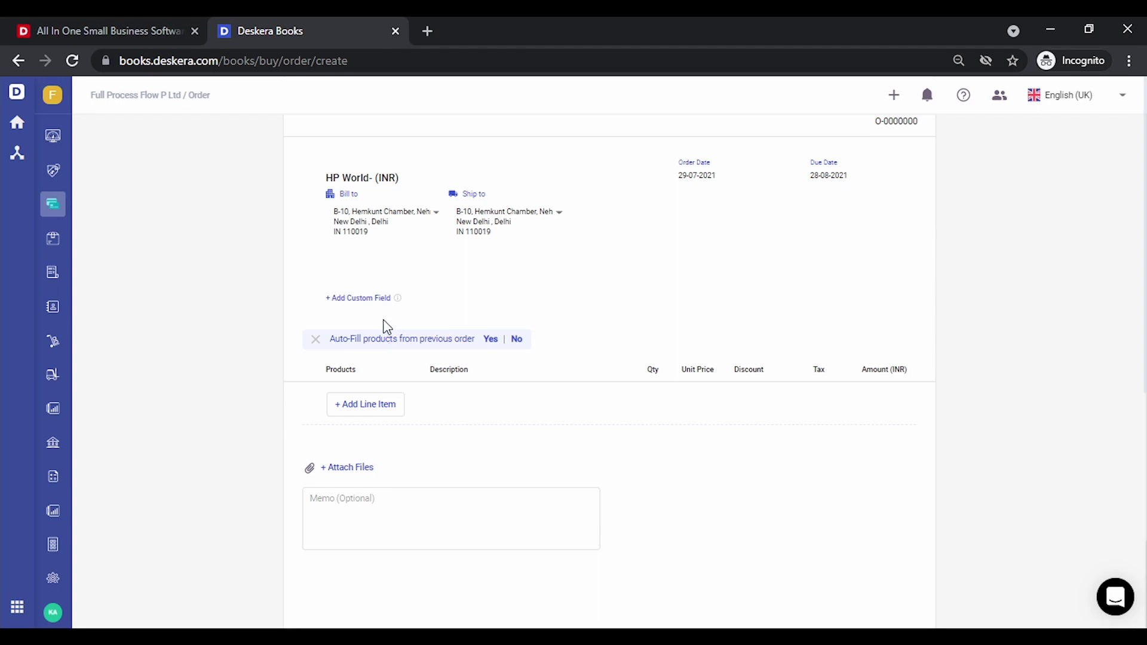
{"action": "scroll", "coordinate": [371, 327], "scroll_direction": "up", "scroll_amount": 3}
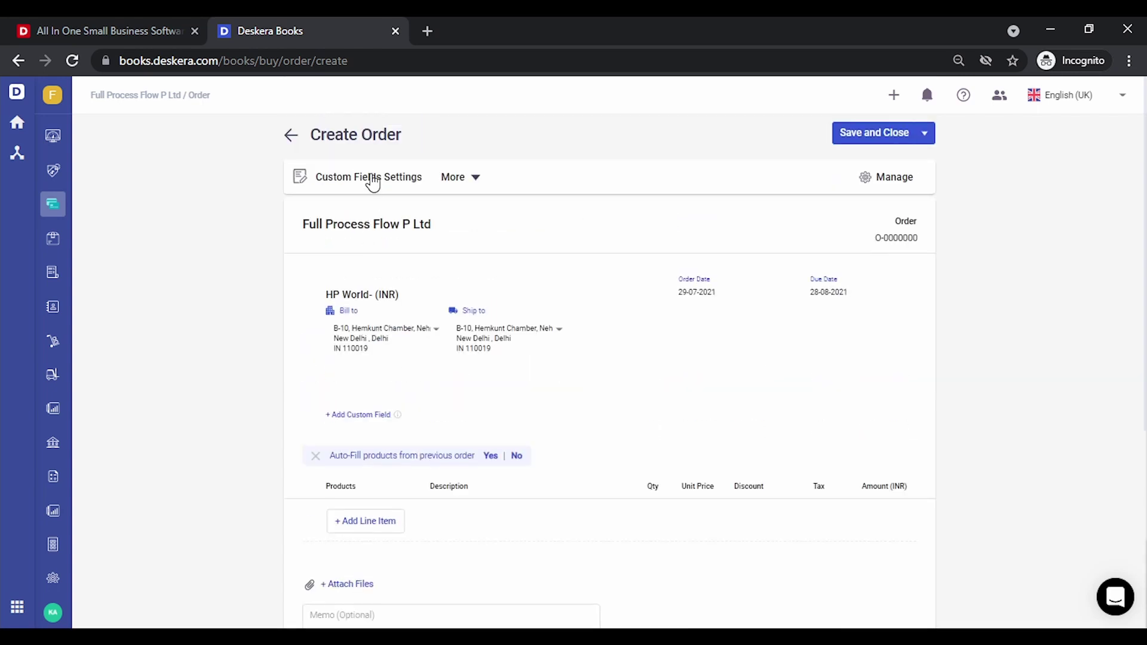
{"action": "left_click", "coordinate": [372, 178]}
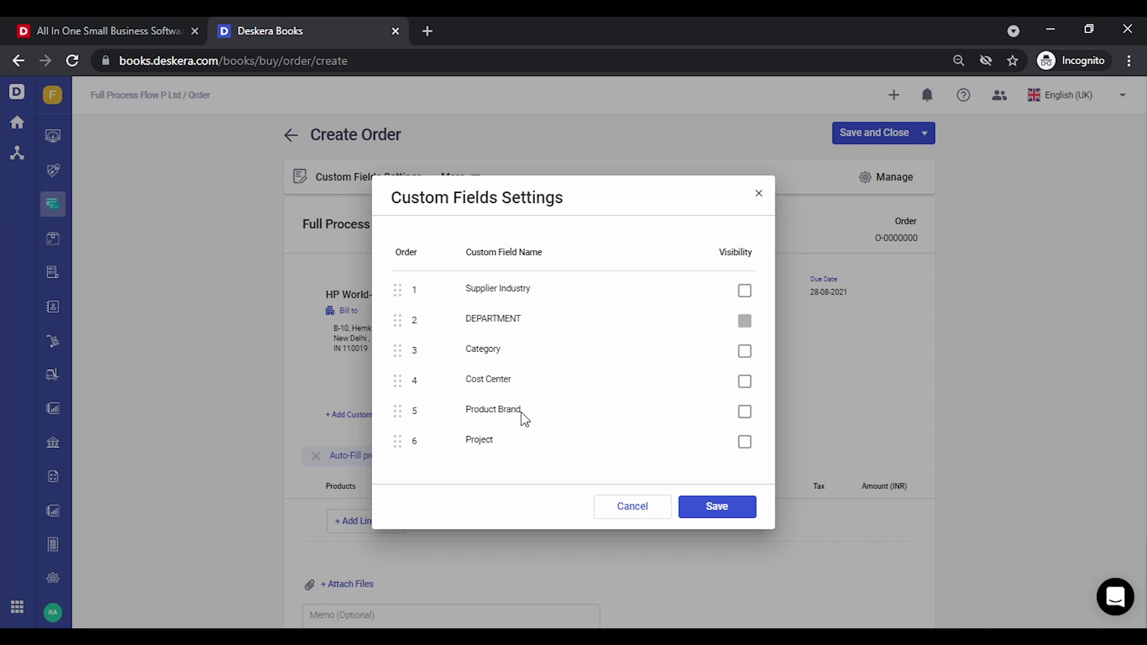
- Make the Cost Center and Project custom fields visible on the order
{"action": "left_click", "coordinate": [746, 382]}
{"action": "left_click", "coordinate": [745, 442]}
{"action": "left_click", "coordinate": [732, 508]}
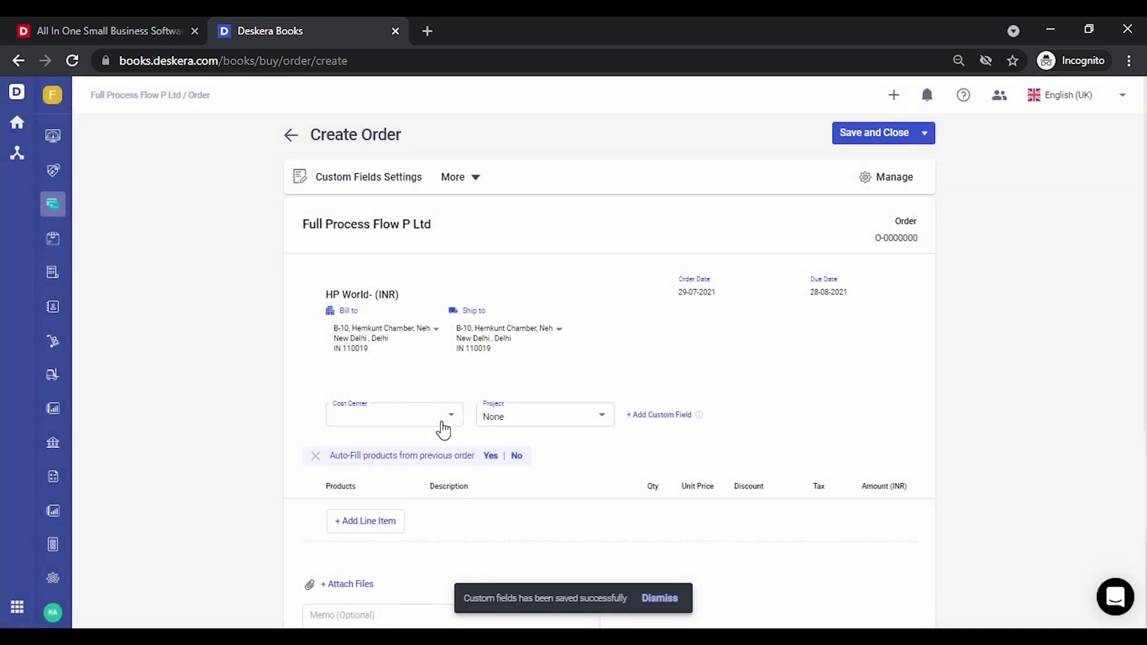
- Set Cost Center to Accounting Department and Project to Project 1
{"action": "left_click", "coordinate": [441, 416]}
{"action": "left_click", "coordinate": [433, 417]}
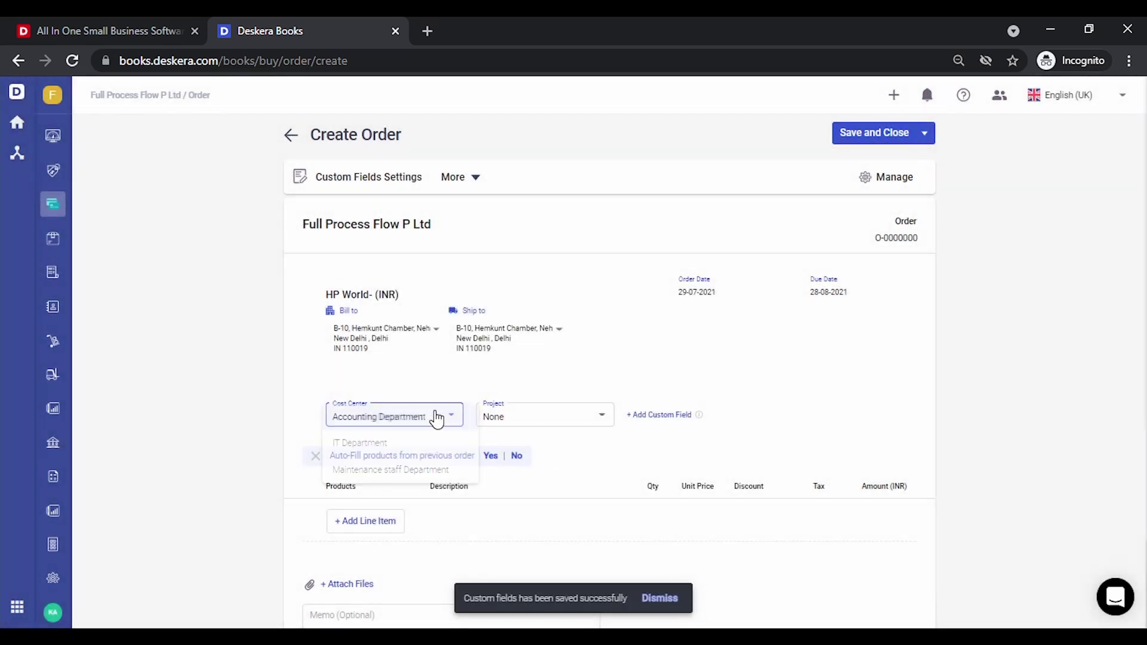
{"action": "left_click", "coordinate": [553, 414]}
{"action": "left_click", "coordinate": [531, 448]}
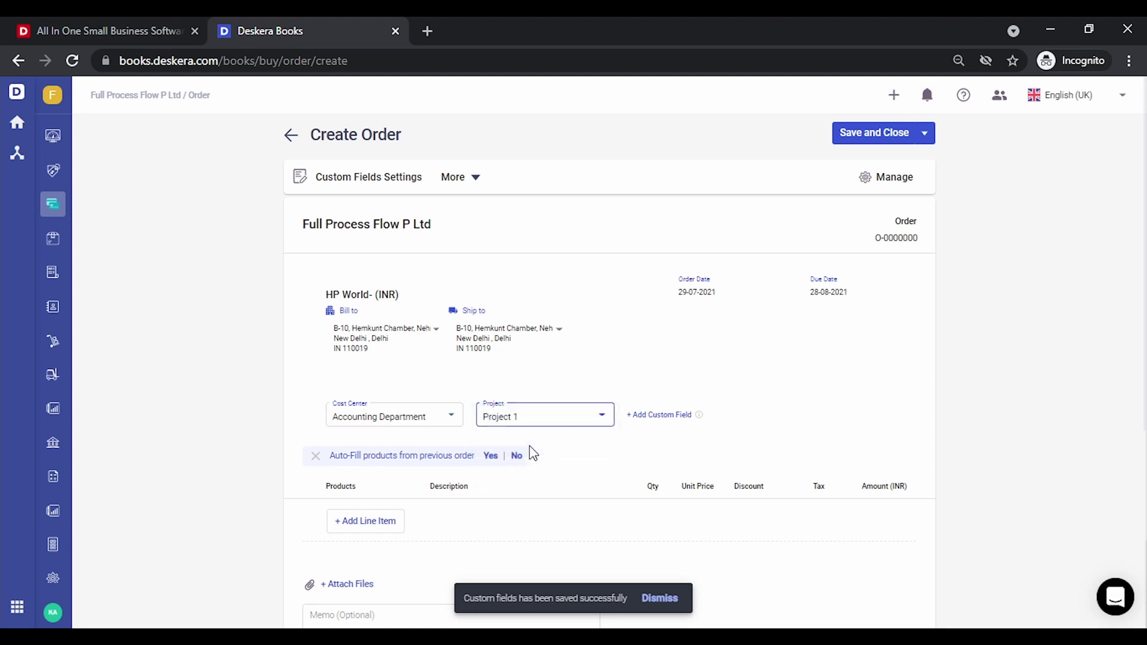
{"action": "left_click", "coordinate": [256, 454]}
{"action": "scroll", "coordinate": [256, 454], "scroll_direction": "down", "scroll_amount": 2}
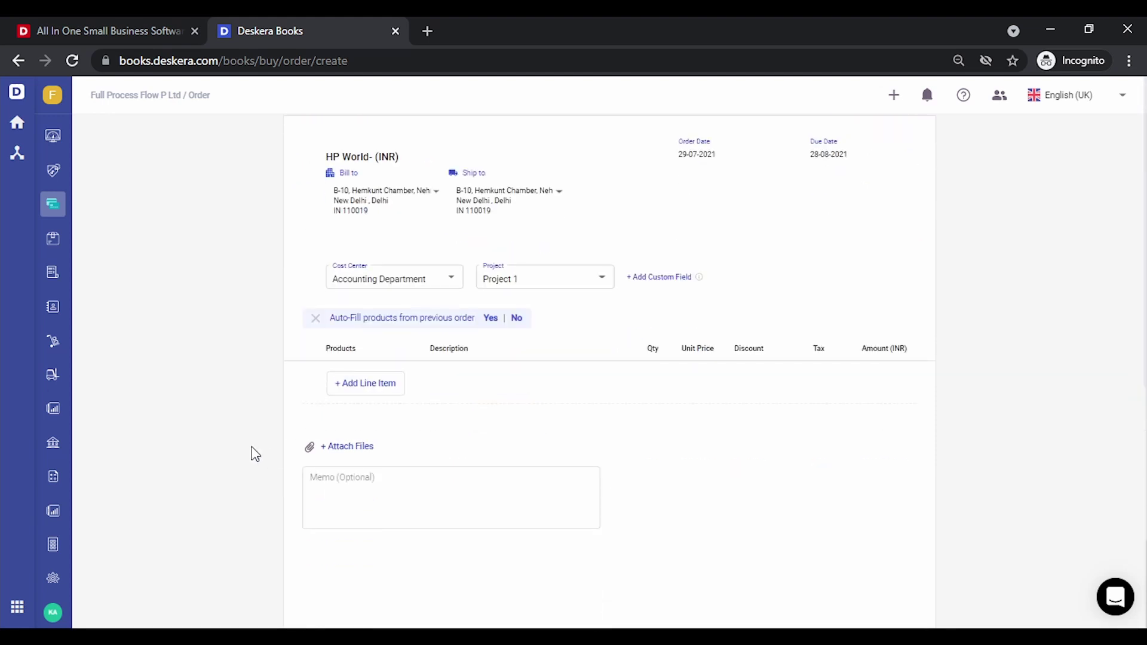
{"action": "left_click", "coordinate": [381, 392]}
- Add a Wireless Keyboard - HP line with a 10% discount, bringing the total to INR 6,106.50
{"action": "type", "text": "wirele"}
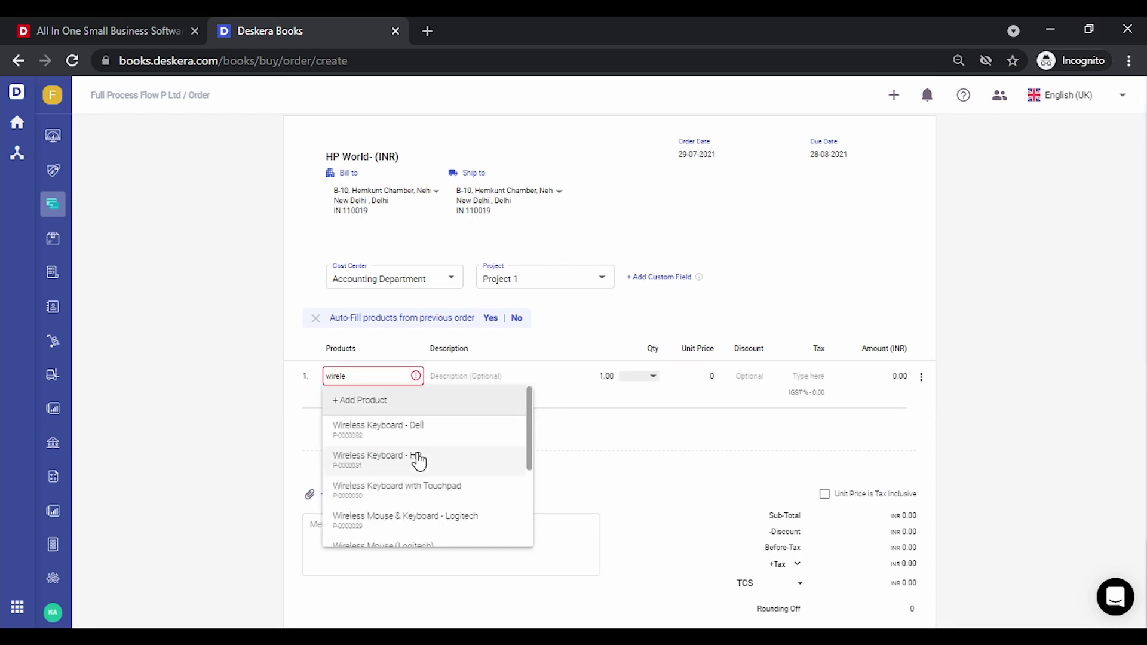
{"action": "left_click", "coordinate": [419, 460]}
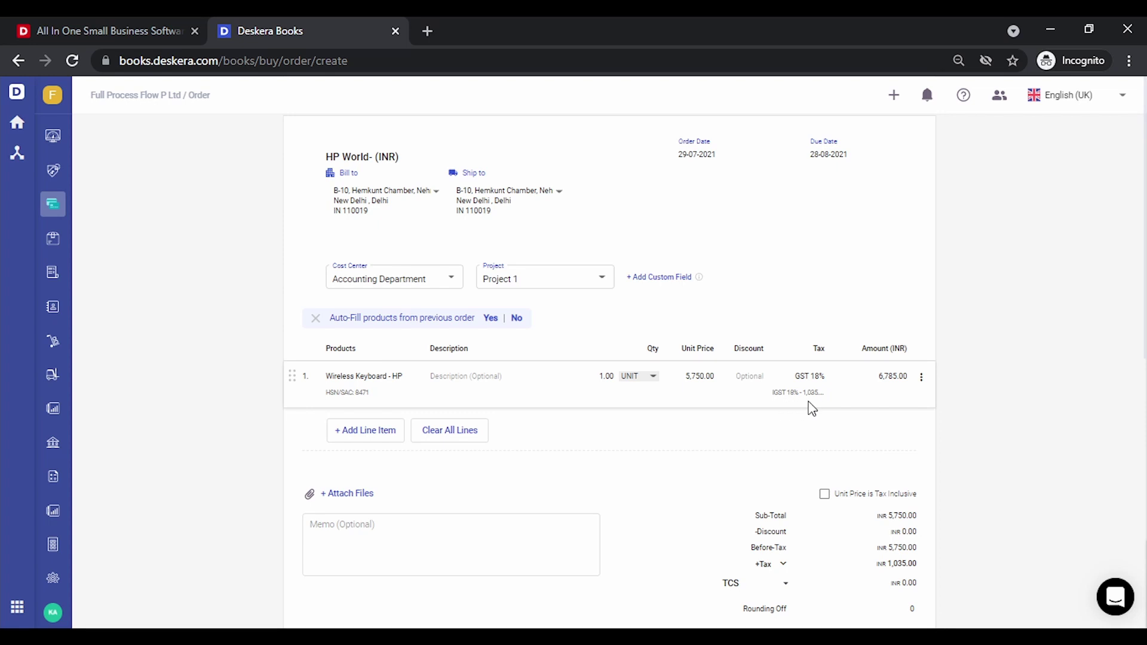
{"action": "left_click", "coordinate": [753, 379]}
{"action": "type", "text": "100"}
{"action": "double_click", "coordinate": [753, 378]}
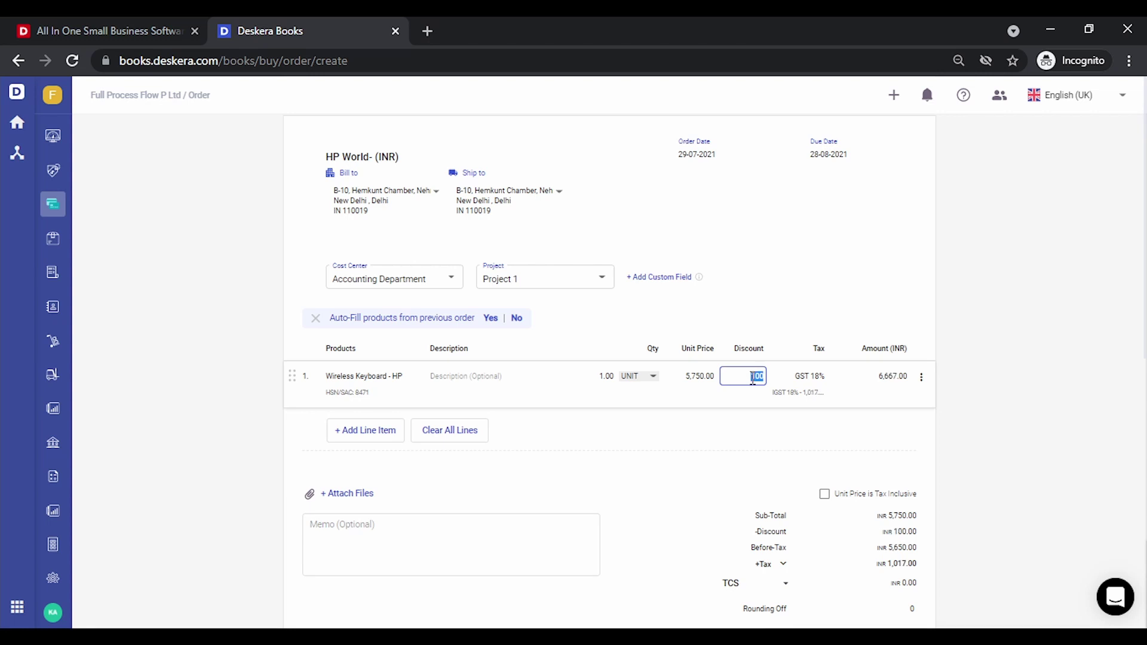
{"action": "type", "text": "10%"}
{"action": "left_click", "coordinate": [1006, 391]}
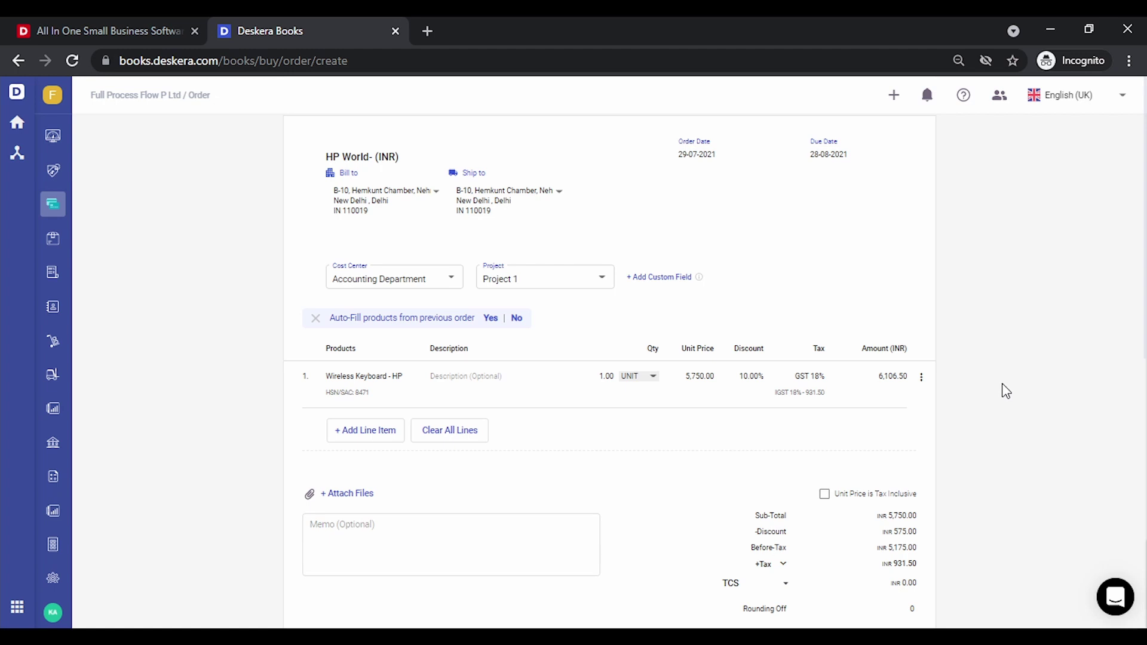
{"action": "scroll", "coordinate": [1006, 391], "scroll_direction": "down", "scroll_amount": 2}
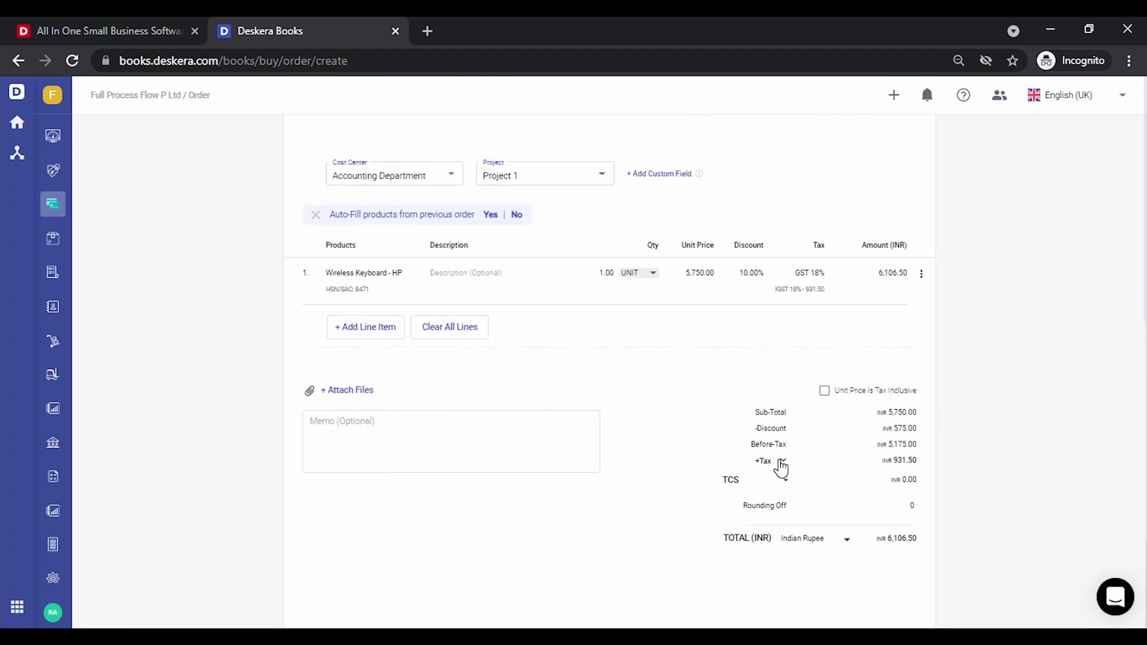
- Expand the tax total to show IGST of INR 931.50, then review the keyboard line's options
{"action": "left_click", "coordinate": [781, 461]}
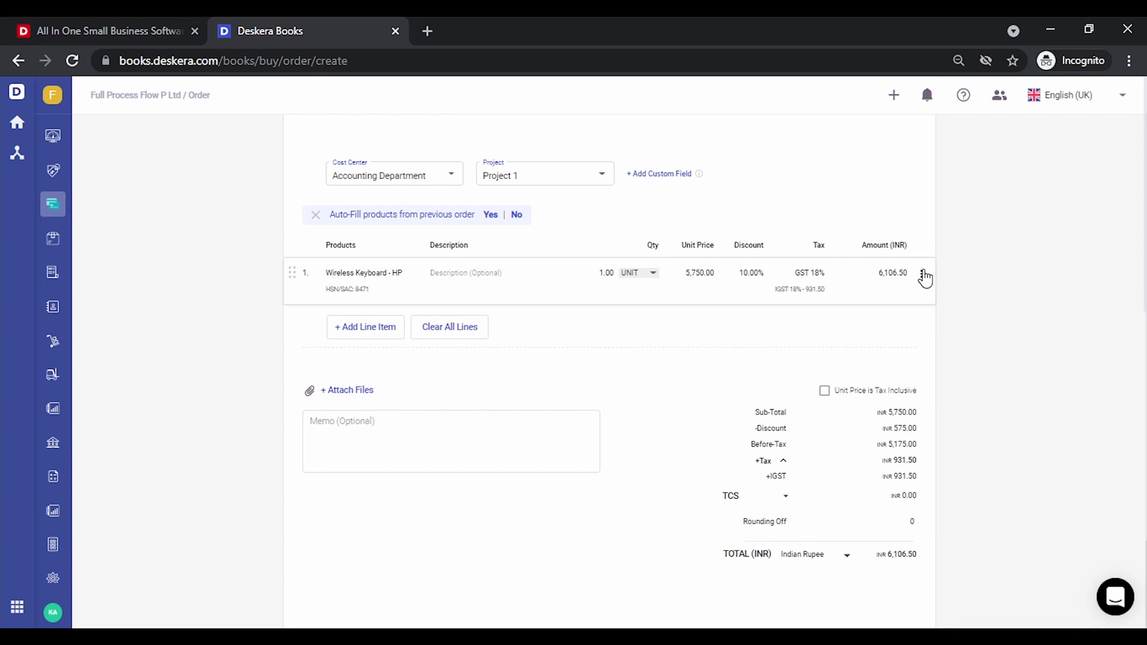
{"action": "left_click", "coordinate": [923, 274]}
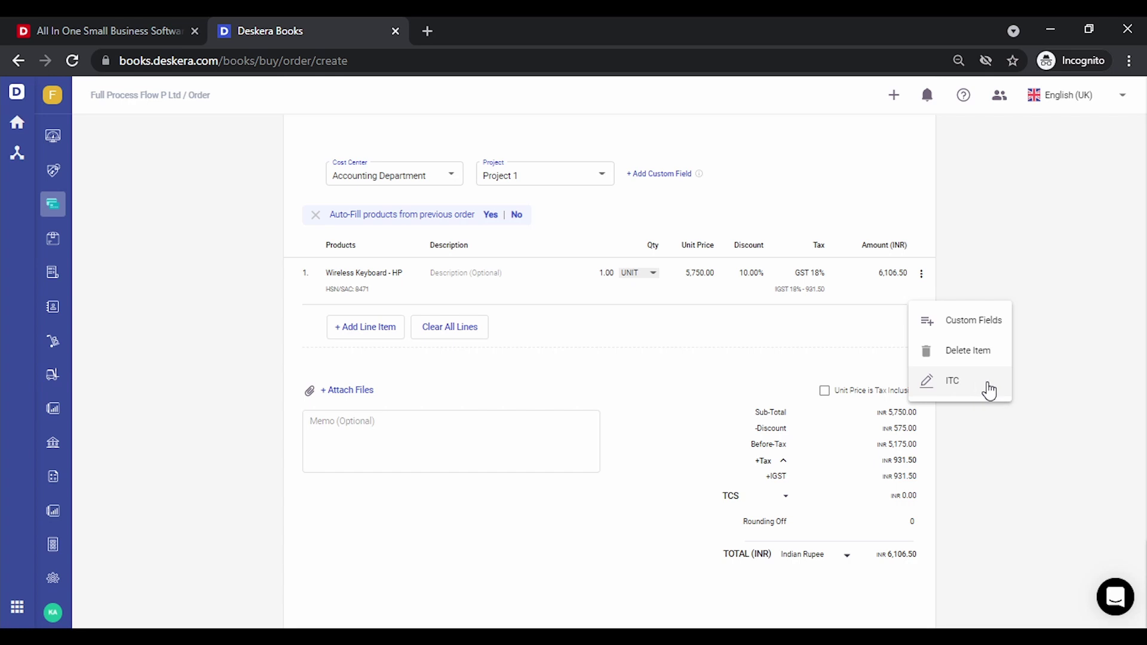
{"action": "left_click", "coordinate": [1056, 319]}
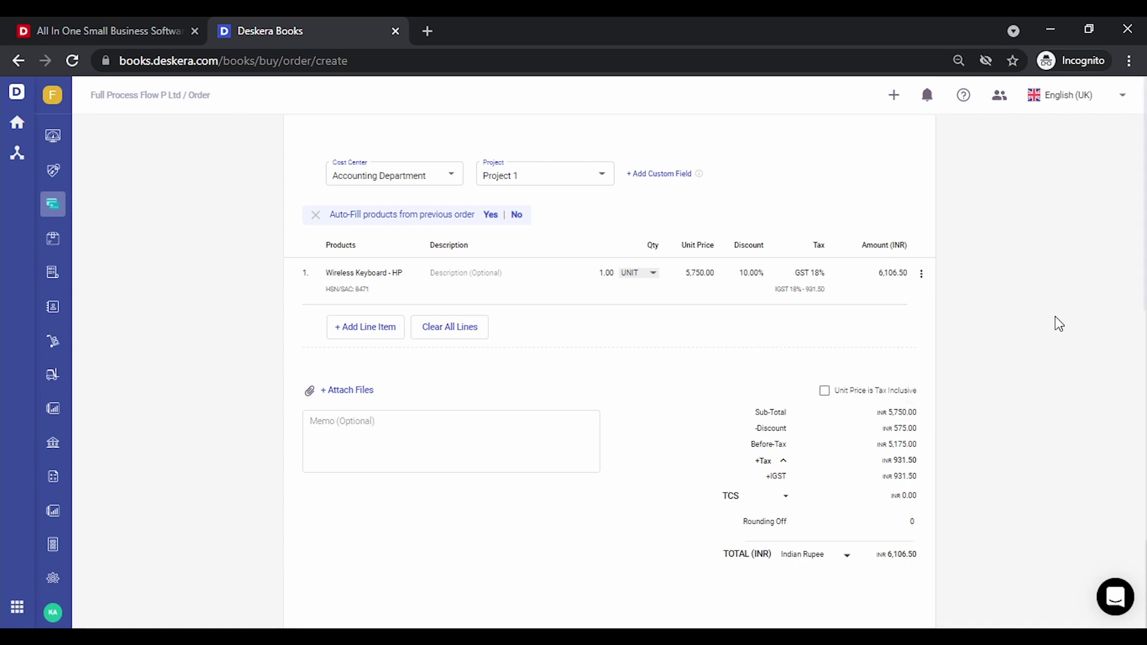
{"action": "left_click", "coordinate": [374, 433]}
{"action": "scroll", "coordinate": [716, 452], "scroll_direction": "up", "scroll_amount": 4}
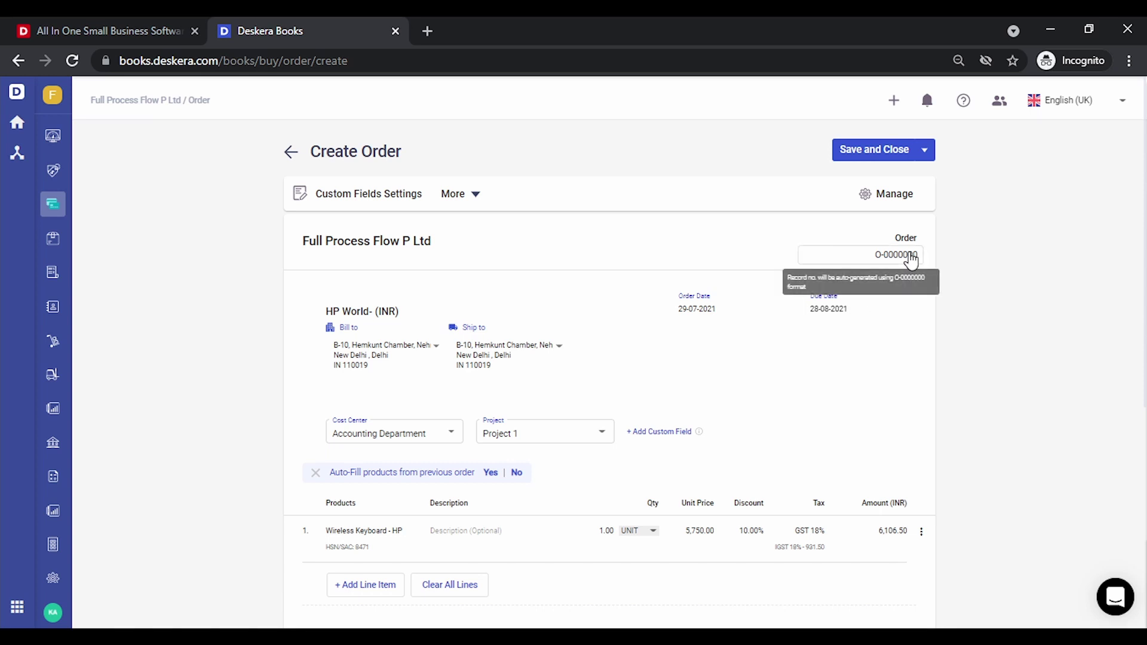
- Save a custom order number format with prefix PO, a hyphen separator and 4 digits (PO-0001)
{"action": "left_click", "coordinate": [911, 257]}
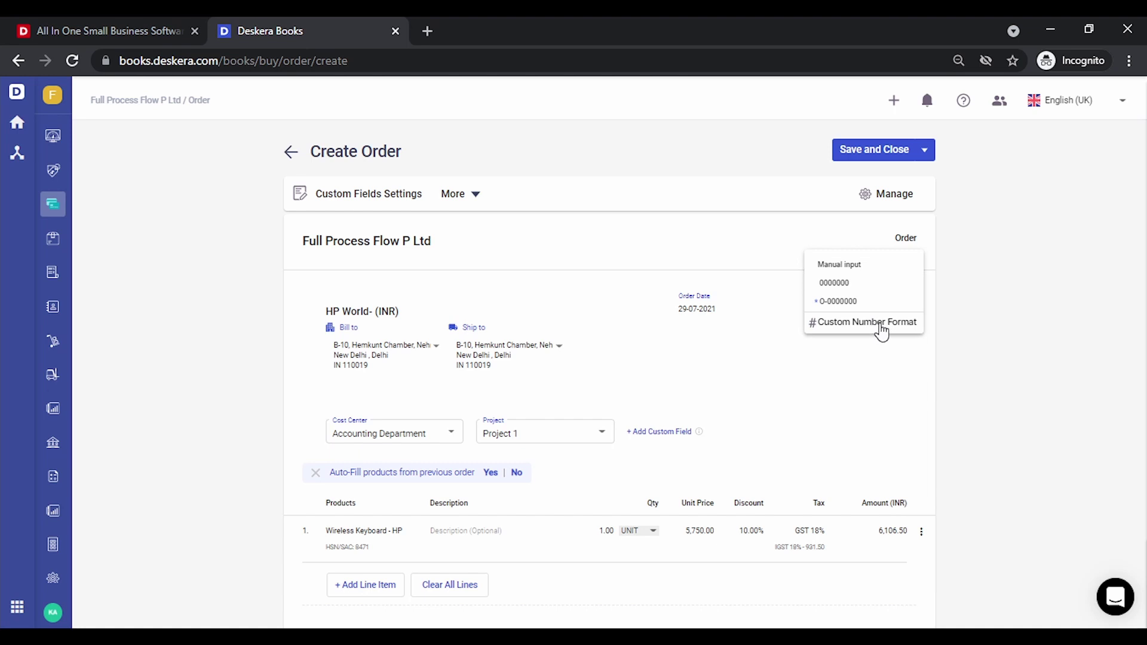
{"action": "left_click", "coordinate": [881, 326]}
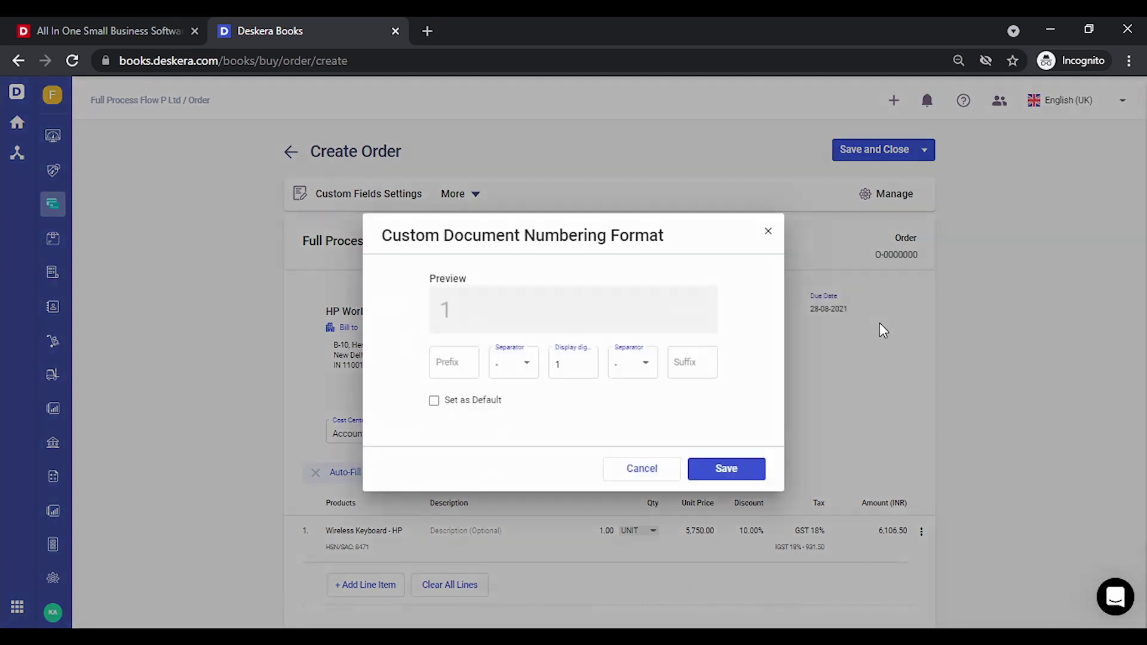
{"action": "left_click", "coordinate": [452, 365]}
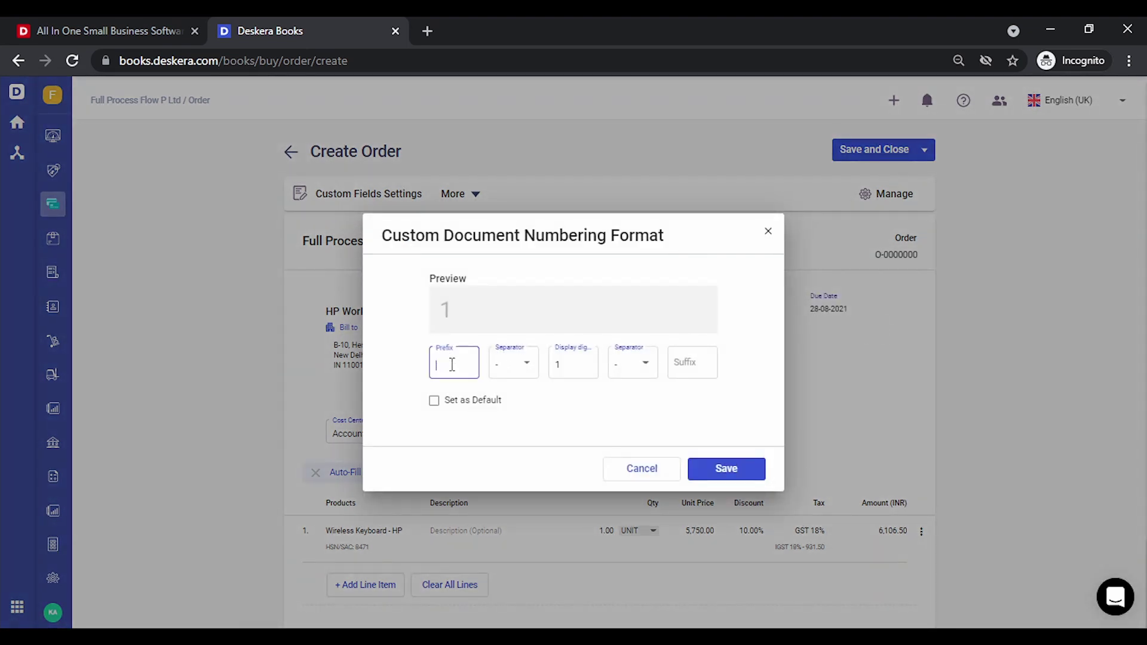
{"action": "type", "text": "PO"}
{"action": "left_click", "coordinate": [529, 363]}
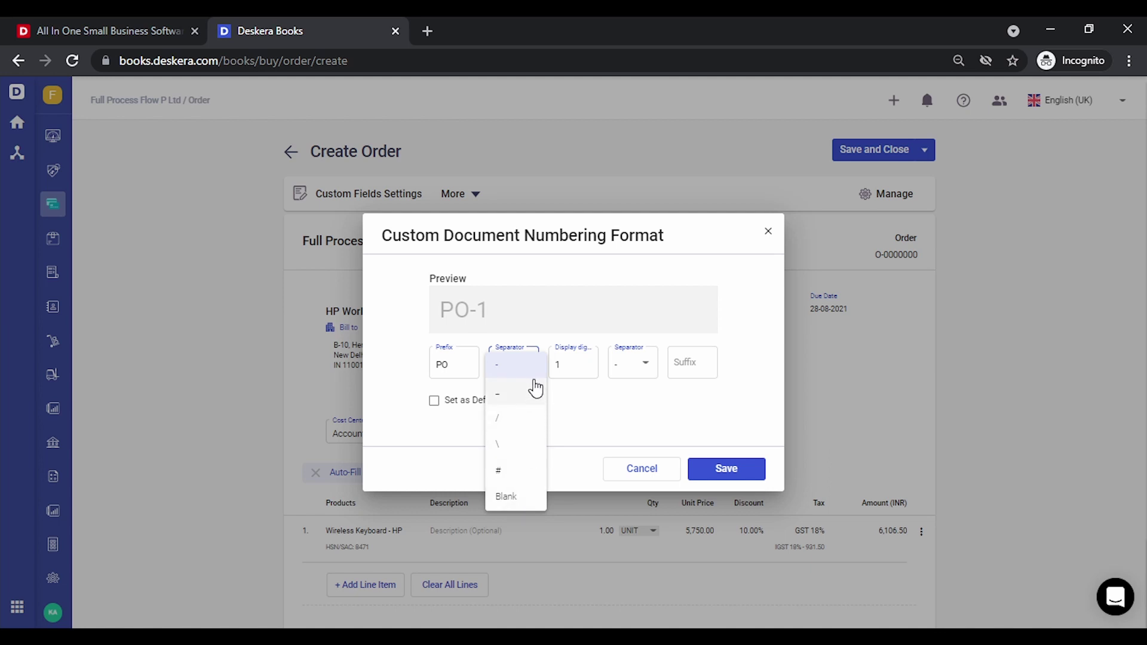
{"action": "left_click", "coordinate": [533, 374]}
{"action": "double_click", "coordinate": [574, 363]}
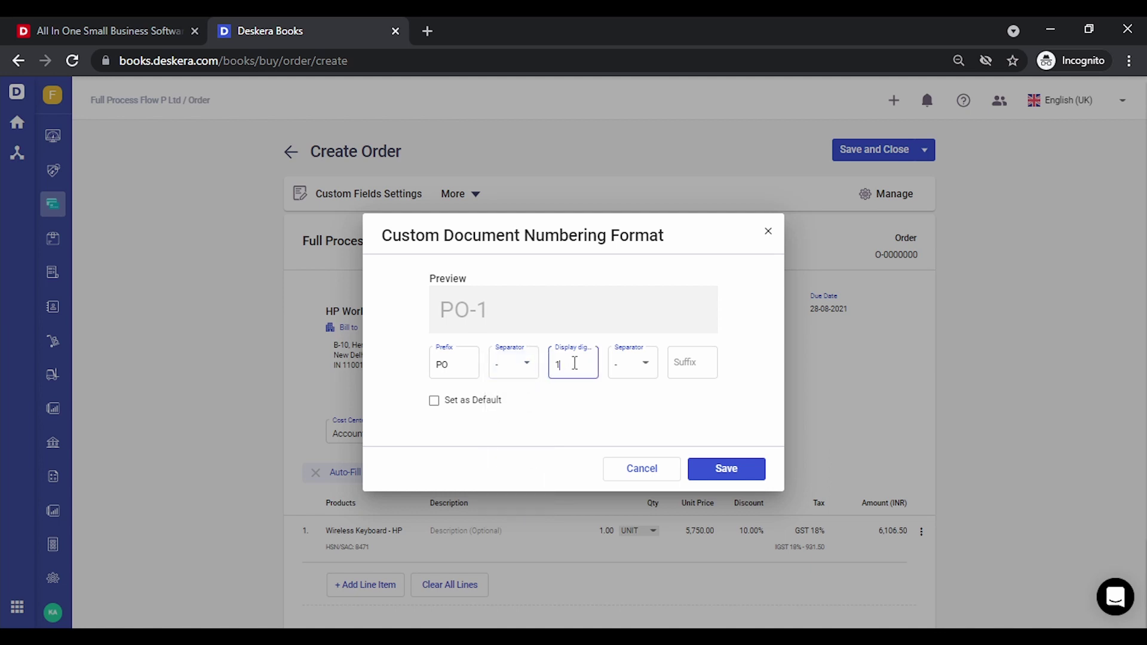
{"action": "type", "text": "4"}
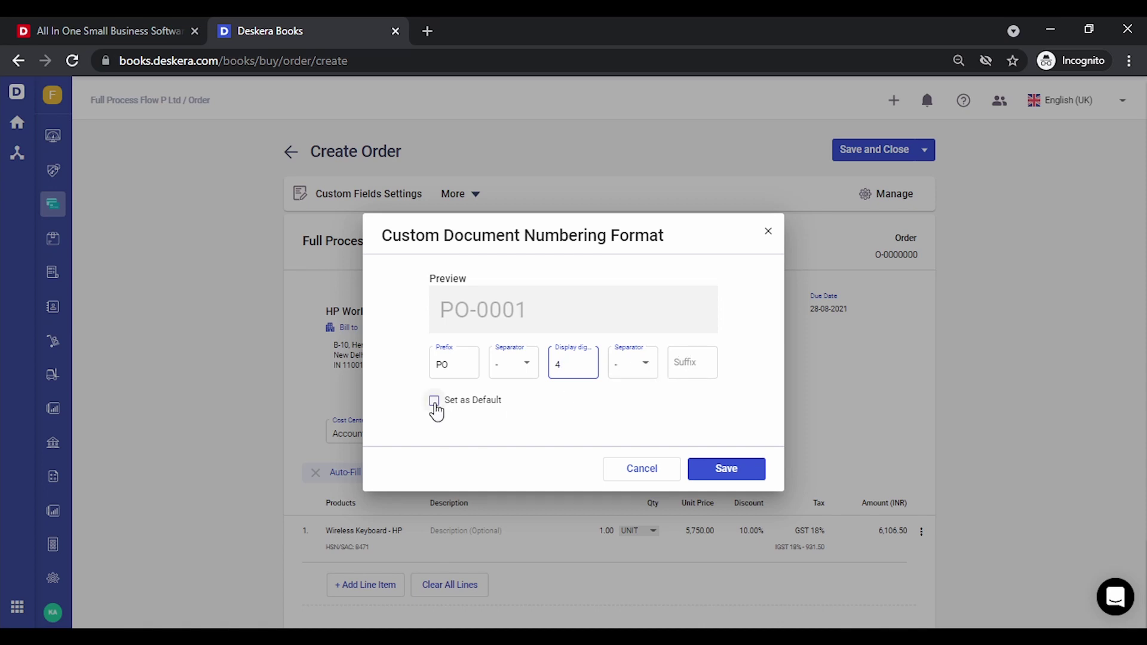
{"action": "left_click", "coordinate": [725, 476]}
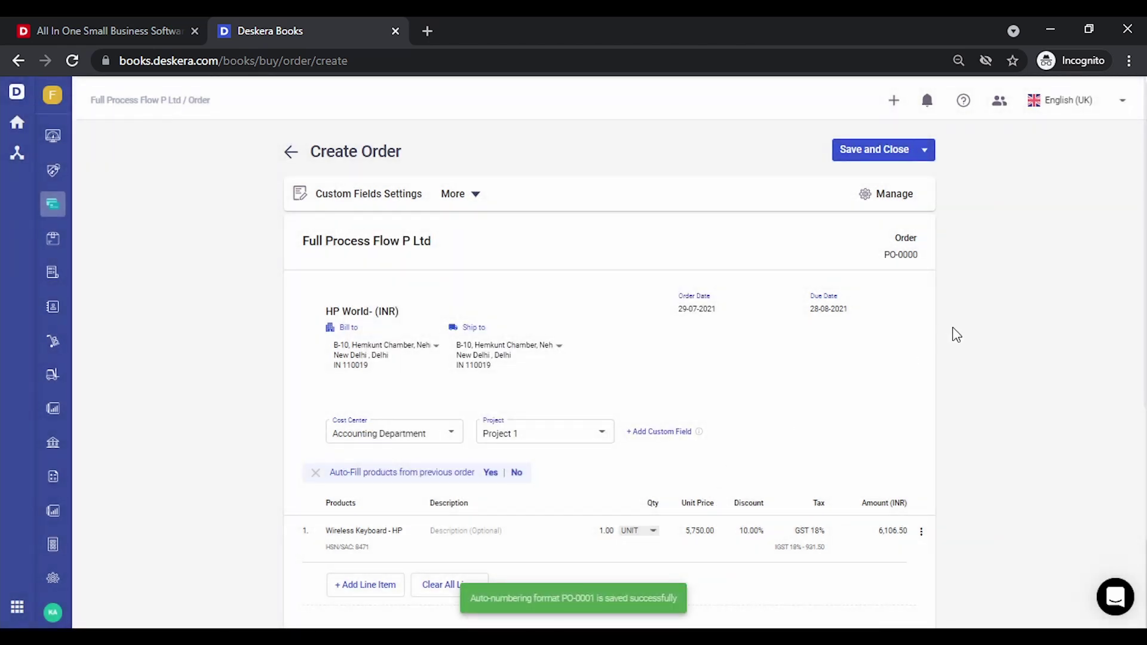
{"action": "left_click", "coordinate": [926, 150]}
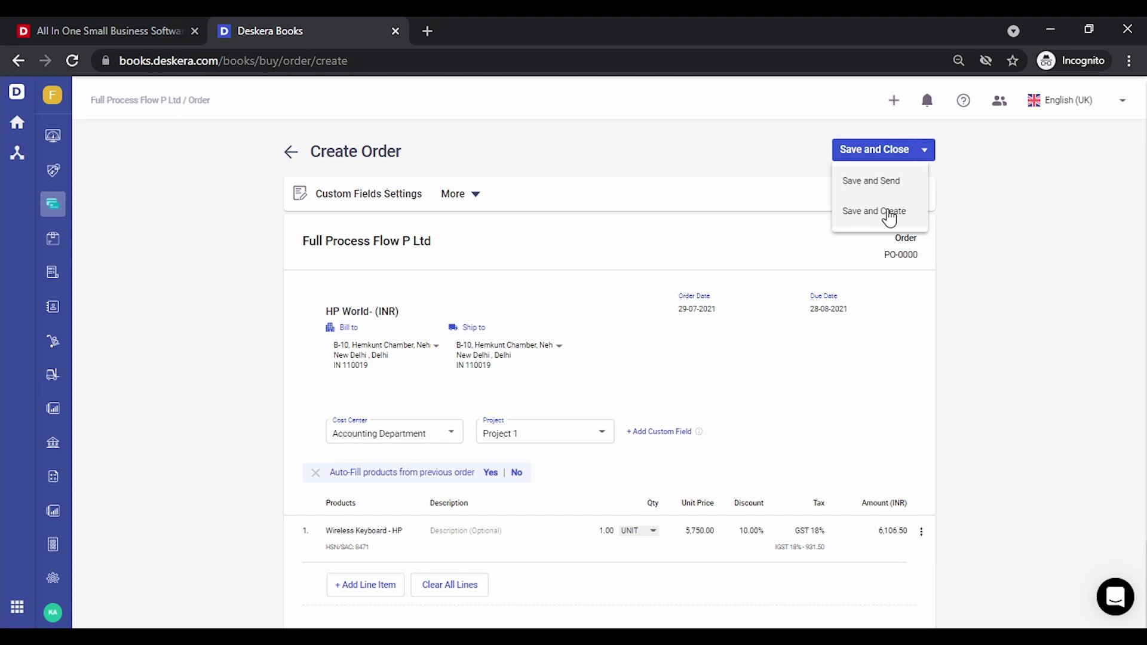
{"action": "left_click", "coordinate": [685, 155]}
{"action": "left_click", "coordinate": [478, 197]}
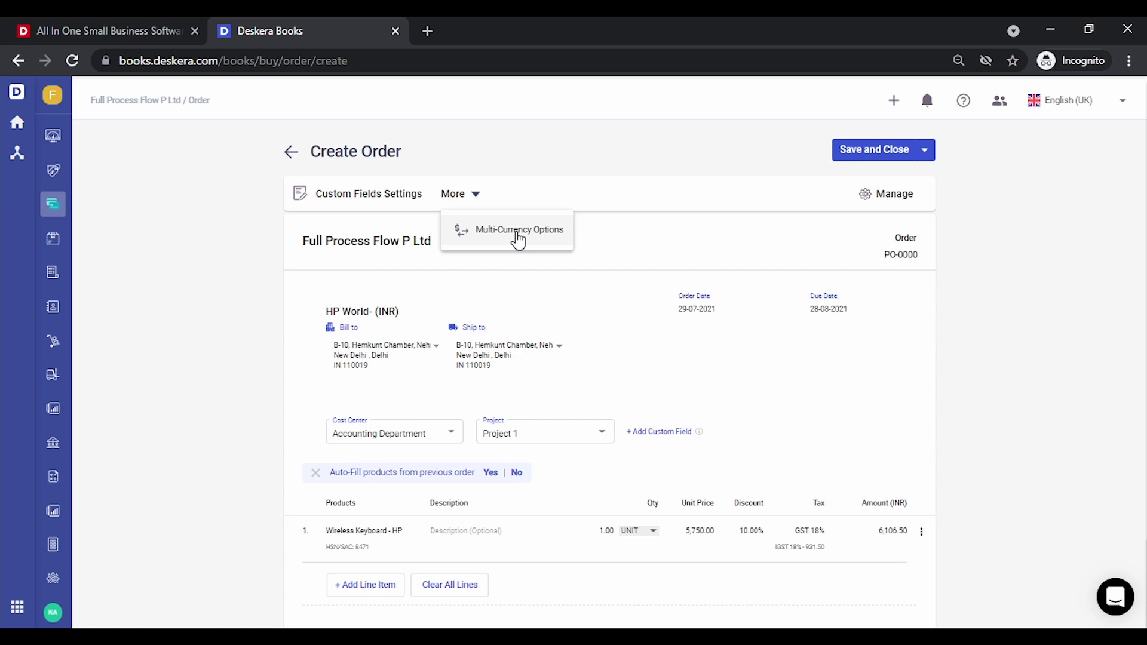
{"action": "left_click", "coordinate": [518, 239]}
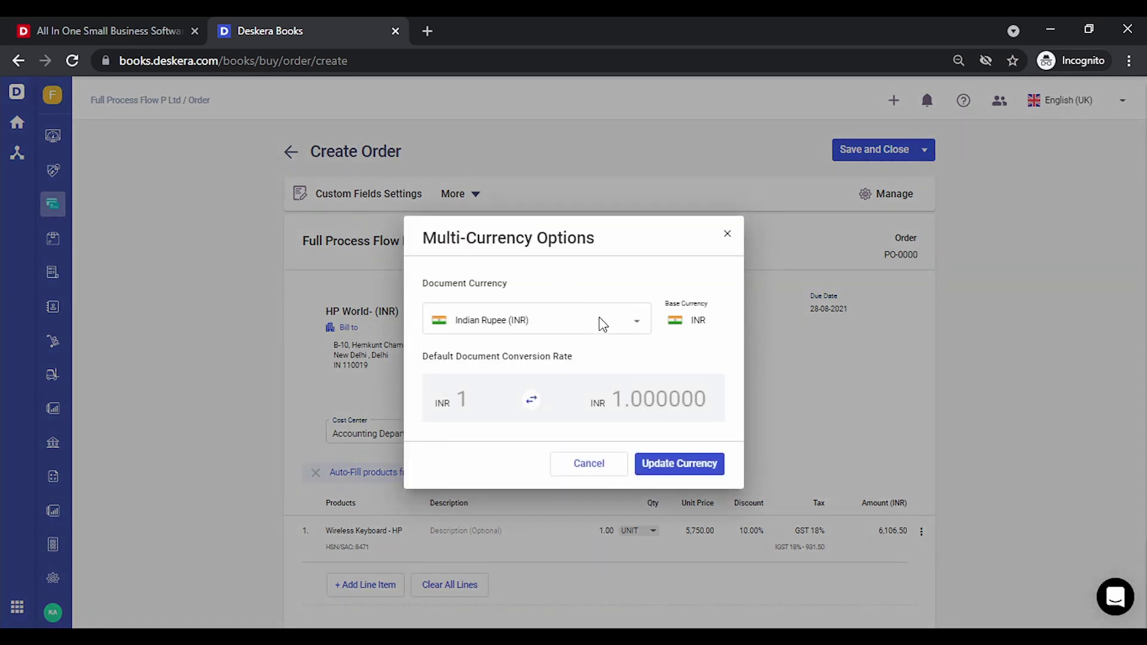
{"action": "left_click", "coordinate": [589, 463]}
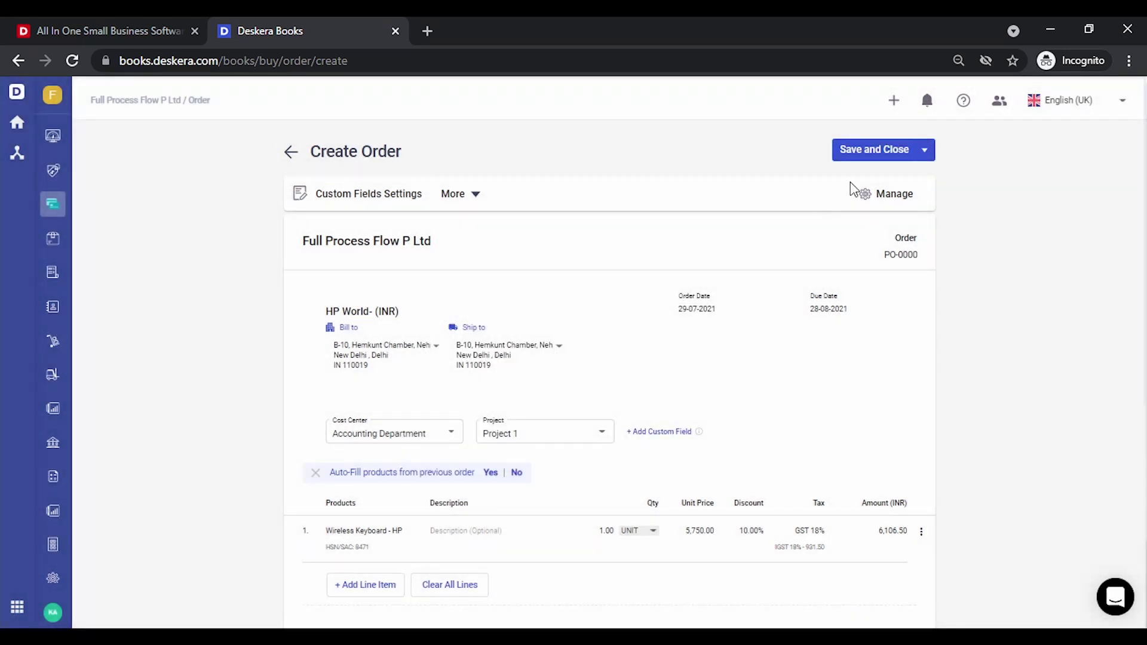
{"action": "left_click", "coordinate": [868, 157]}
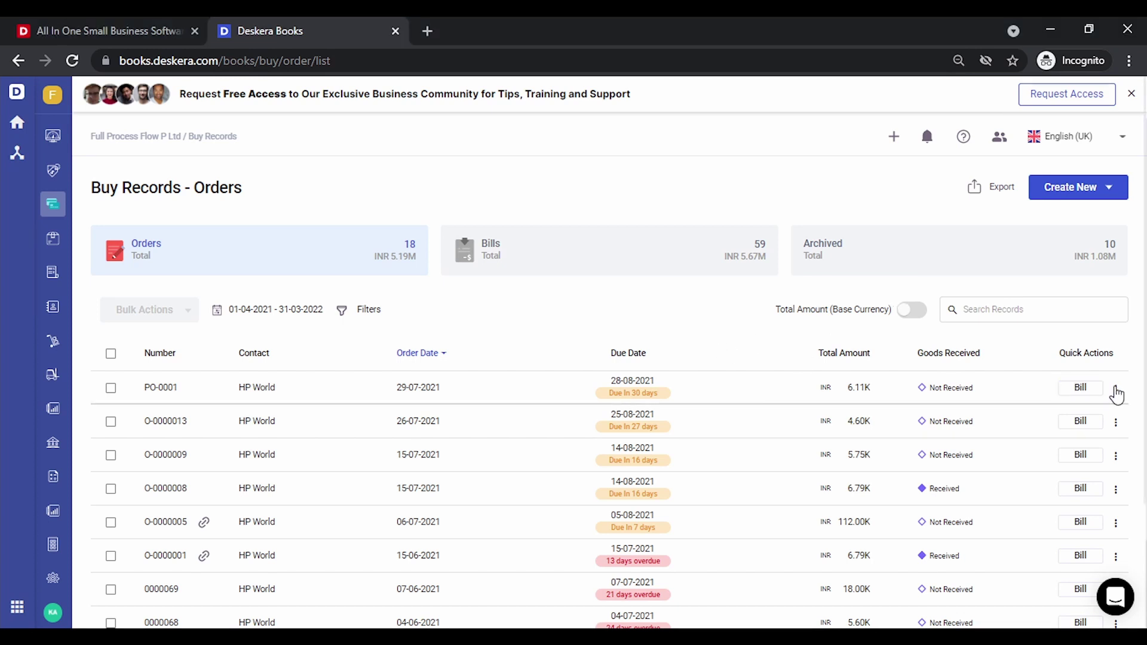
- Receive goods for PO-0001, with a quantity of 1 keyboard into Primary Warehouse
{"action": "left_click", "coordinate": [1117, 390]}
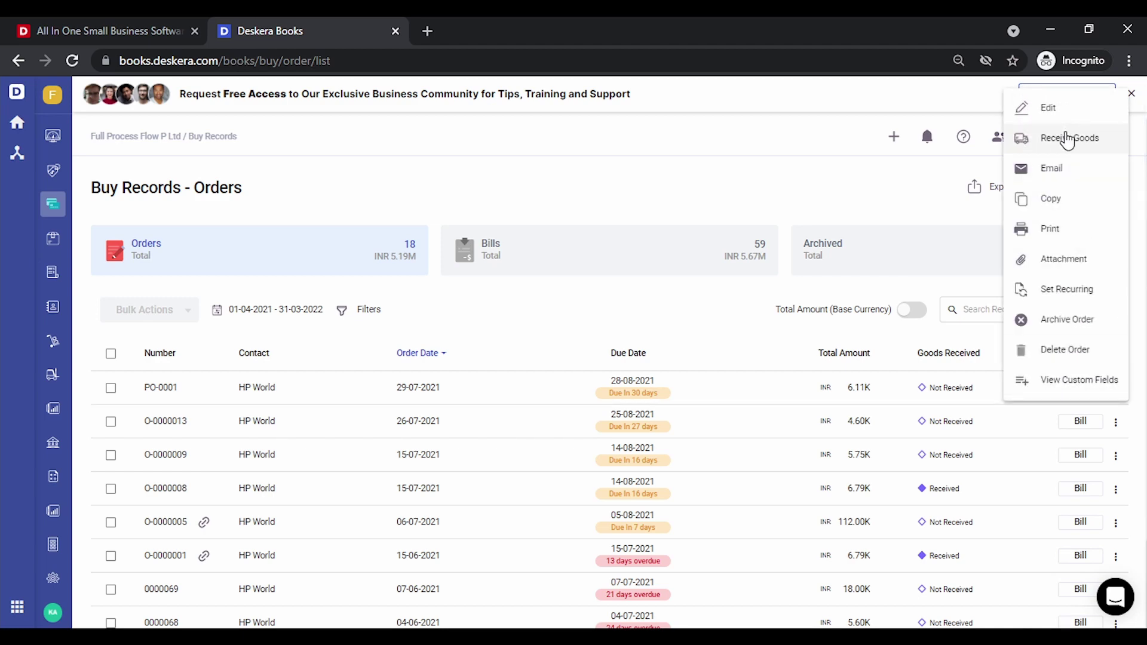
{"action": "left_click", "coordinate": [1068, 139]}
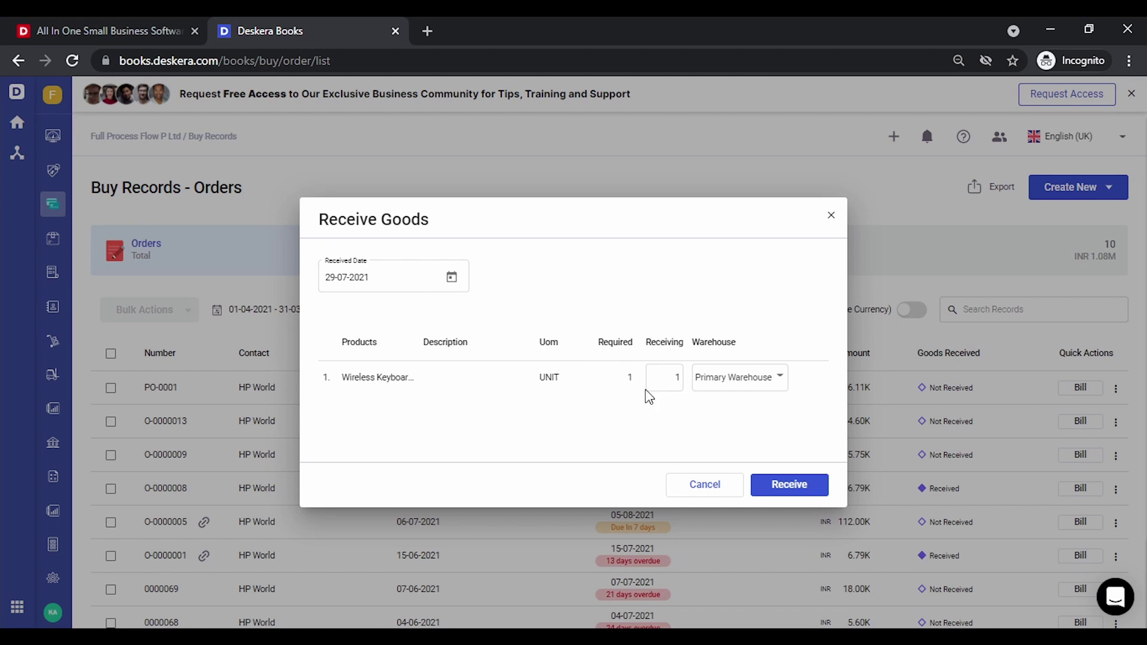
{"action": "left_click", "coordinate": [666, 381]}
{"action": "double_click", "coordinate": [667, 382]}
{"action": "left_click", "coordinate": [787, 445]}
{"action": "left_click", "coordinate": [802, 490]}
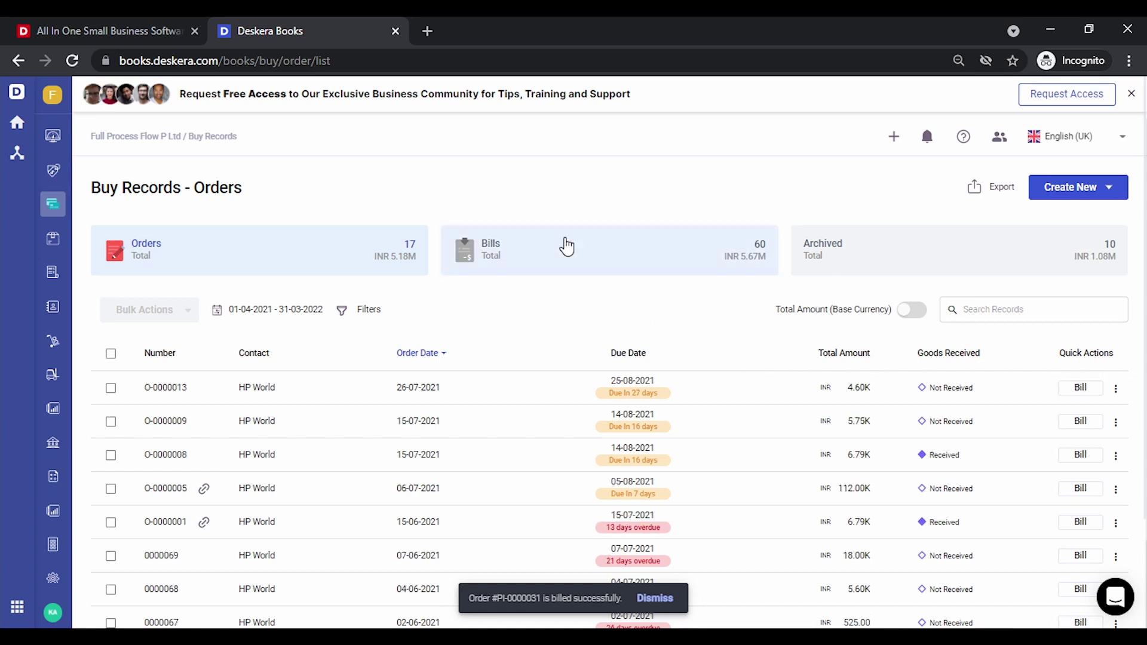
- Switch to the Bills list to find bill PI-0000031
{"action": "left_click", "coordinate": [566, 245]}
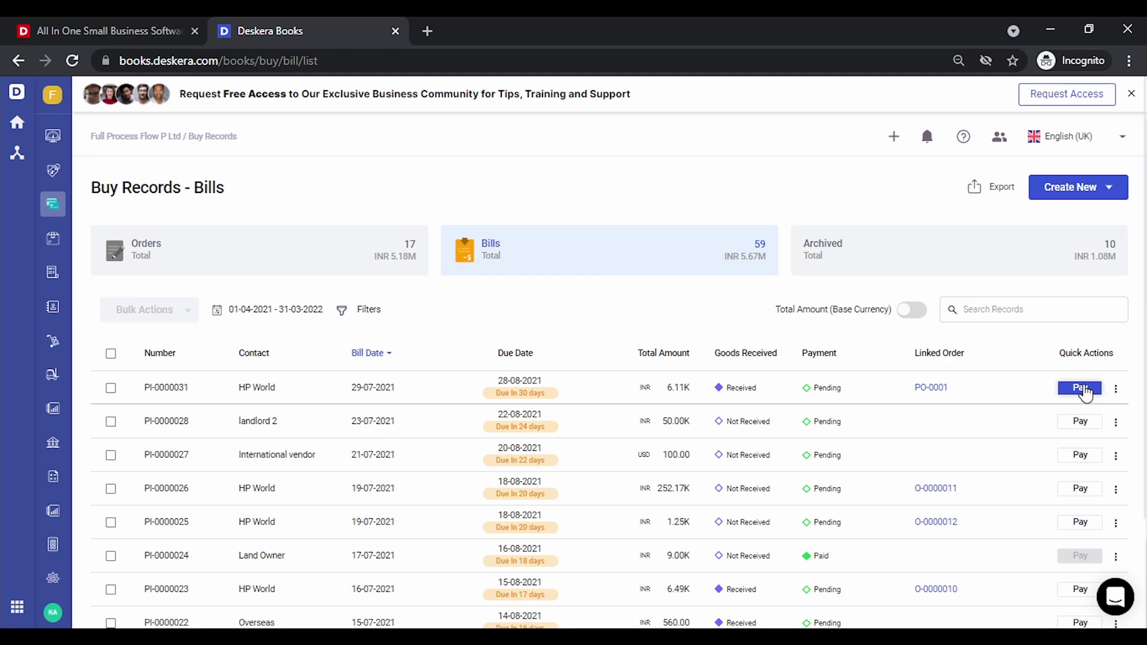
- Pay bill PI-0000031 from HDFC by Bank Transfer and fill in the transfer reference number
{"action": "left_click", "coordinate": [1081, 388]}
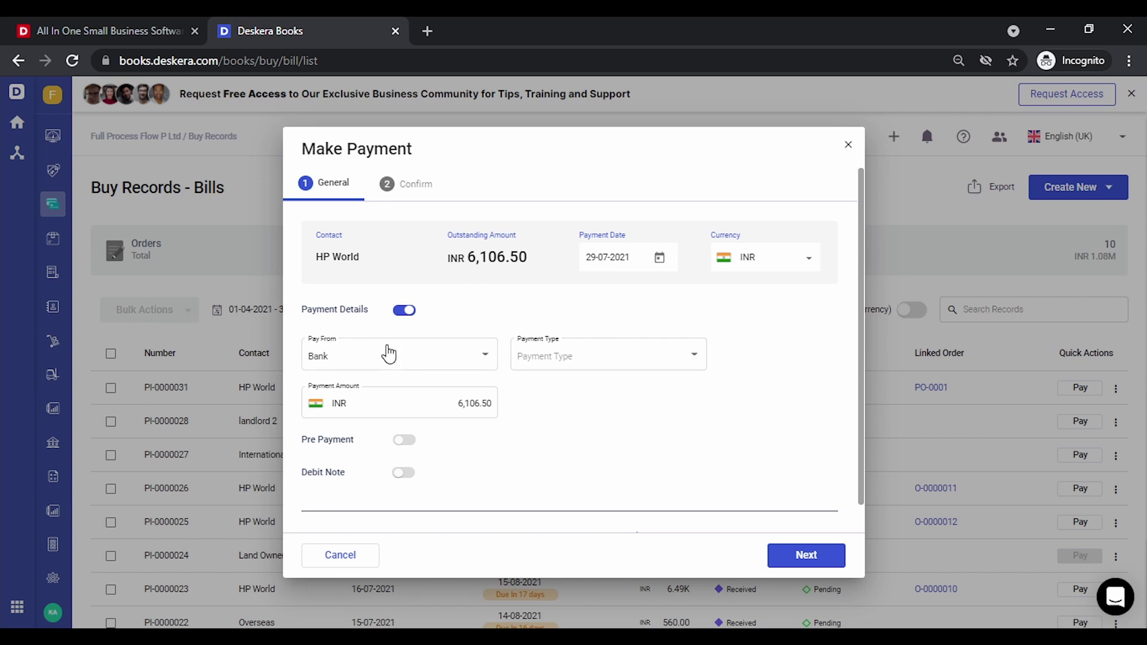
{"action": "left_click", "coordinate": [426, 367]}
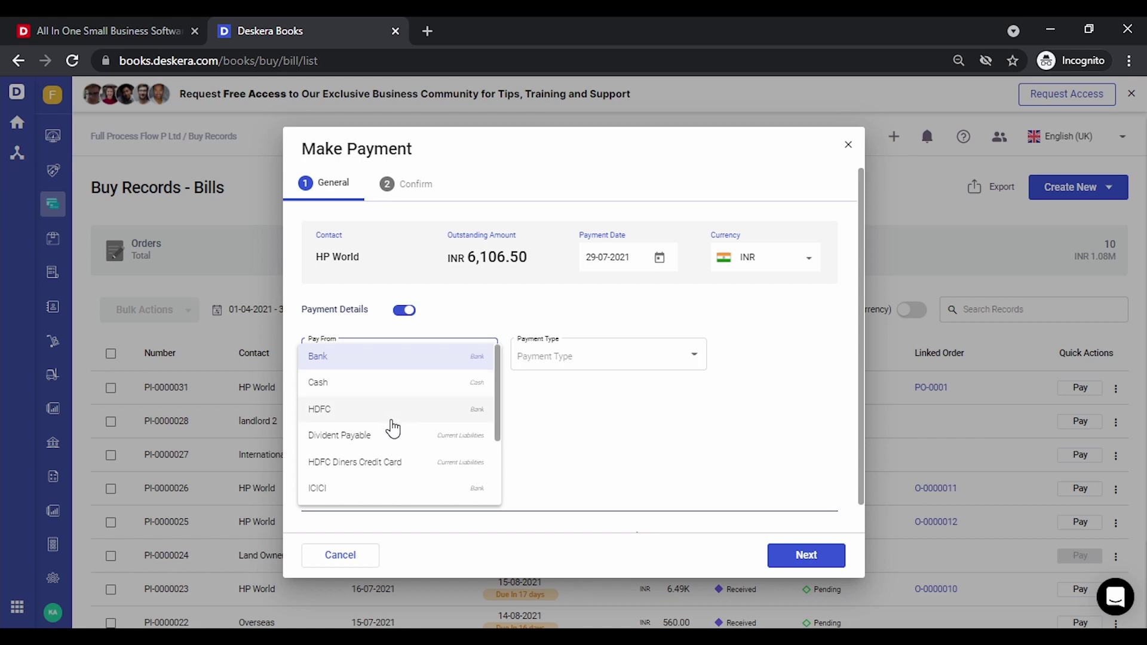
{"action": "key", "text": "Return"}
{"action": "left_click", "coordinate": [674, 361]}
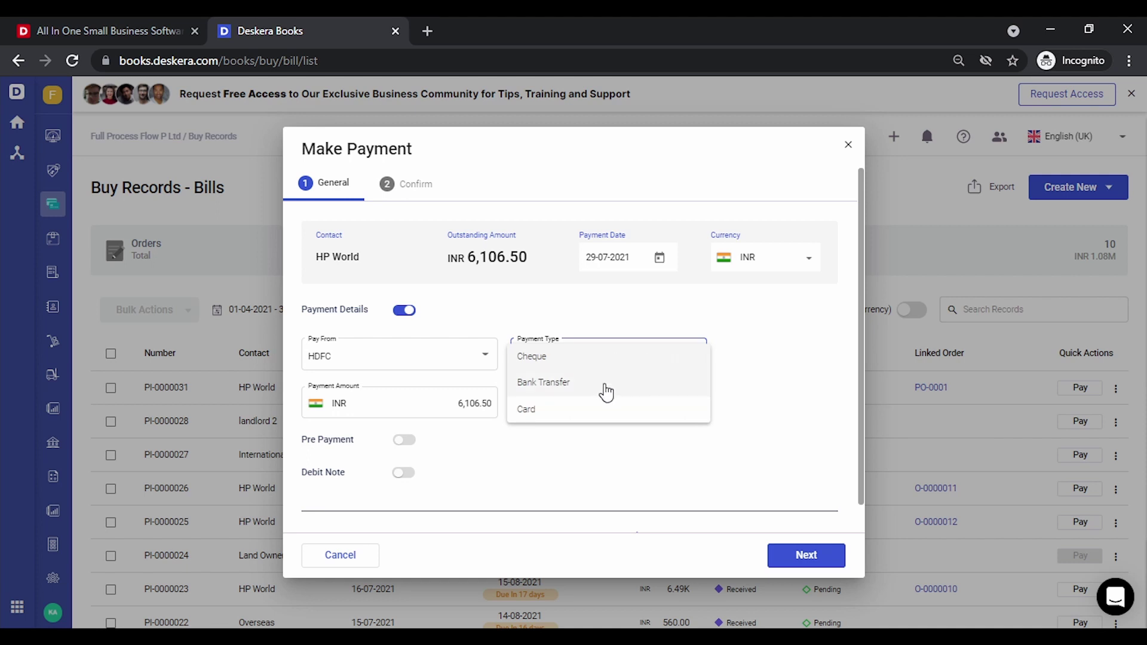
{"action": "left_click", "coordinate": [606, 392]}
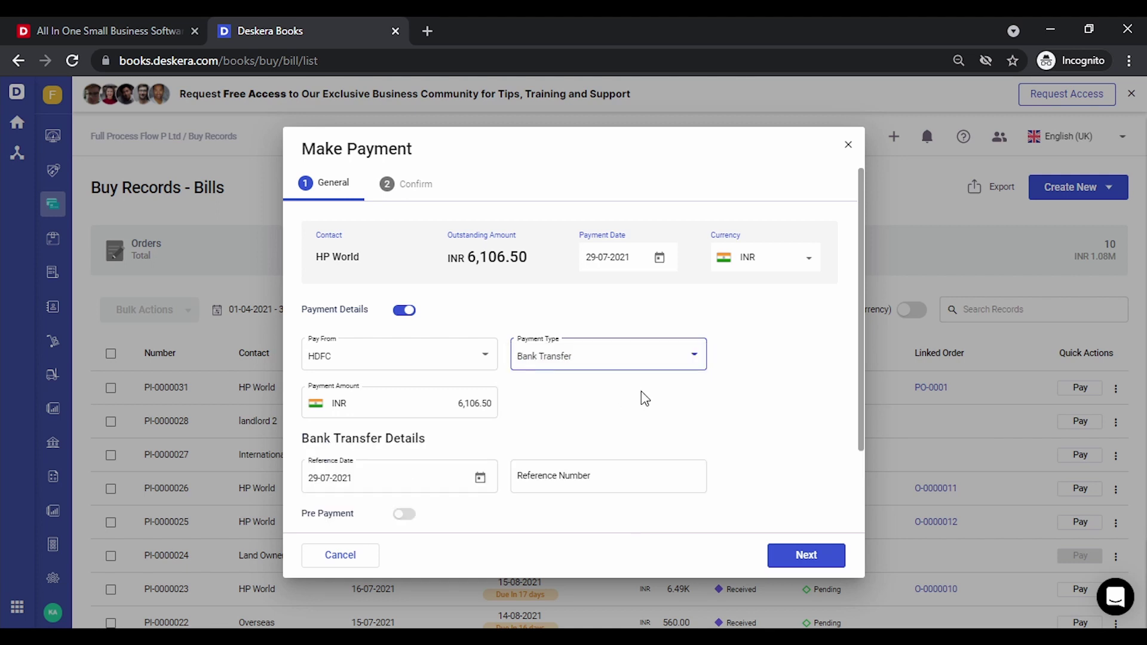
{"action": "scroll", "coordinate": [641, 427], "scroll_direction": "down", "scroll_amount": 2}
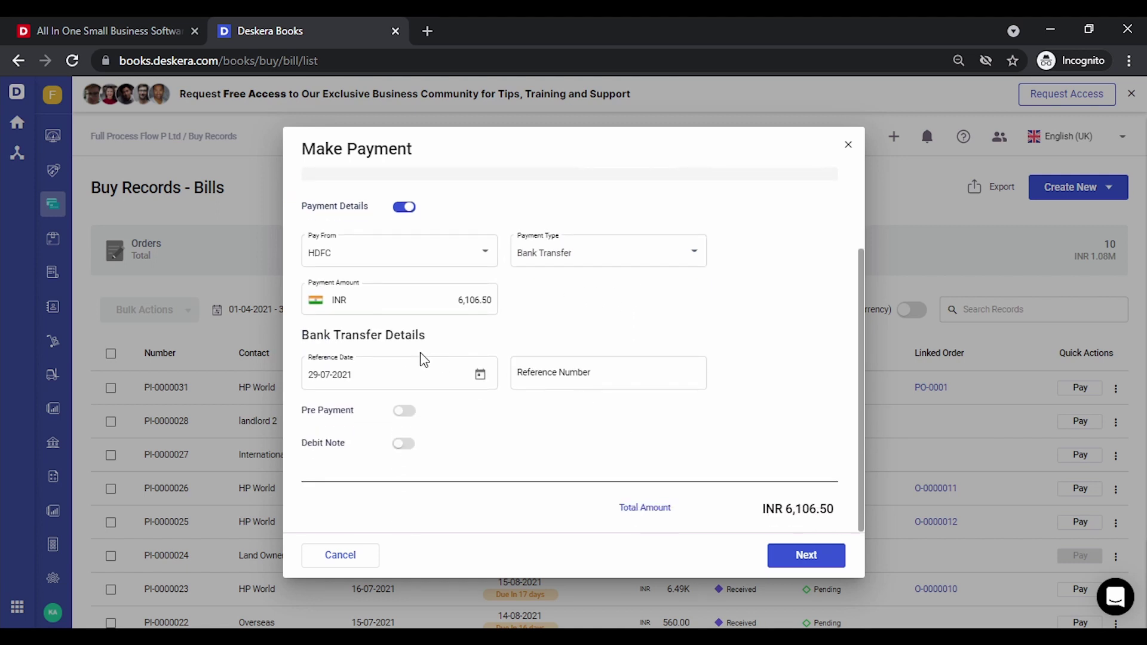
{"action": "left_click", "coordinate": [600, 374]}
{"action": "type", "text": "10002523"}
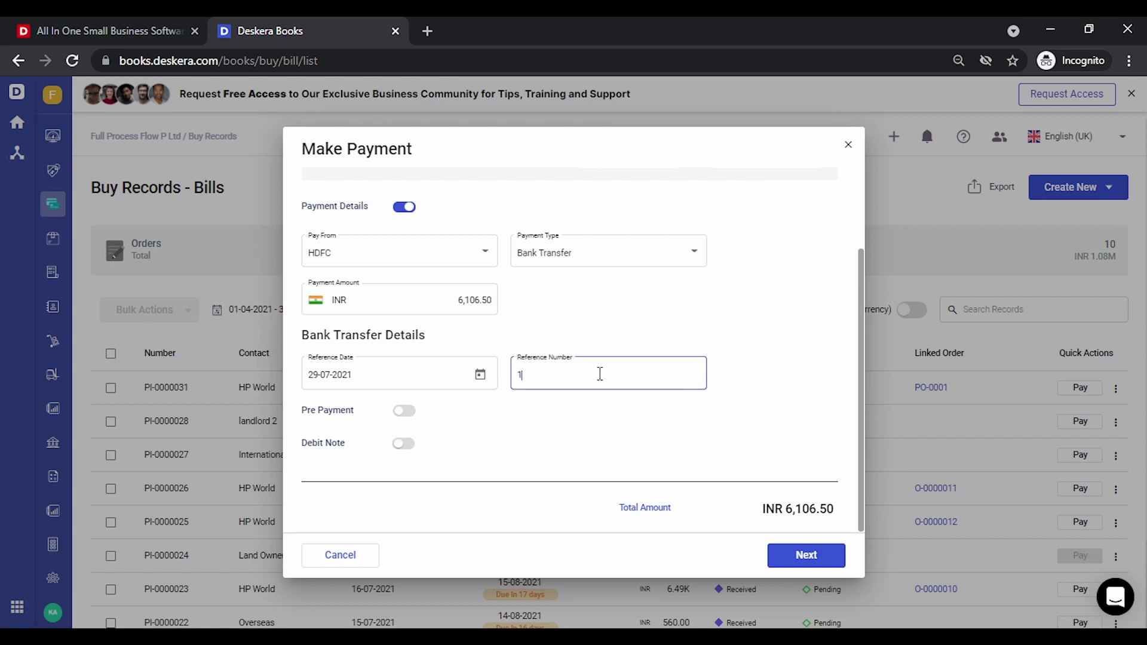
{"action": "left_click", "coordinate": [793, 342]}
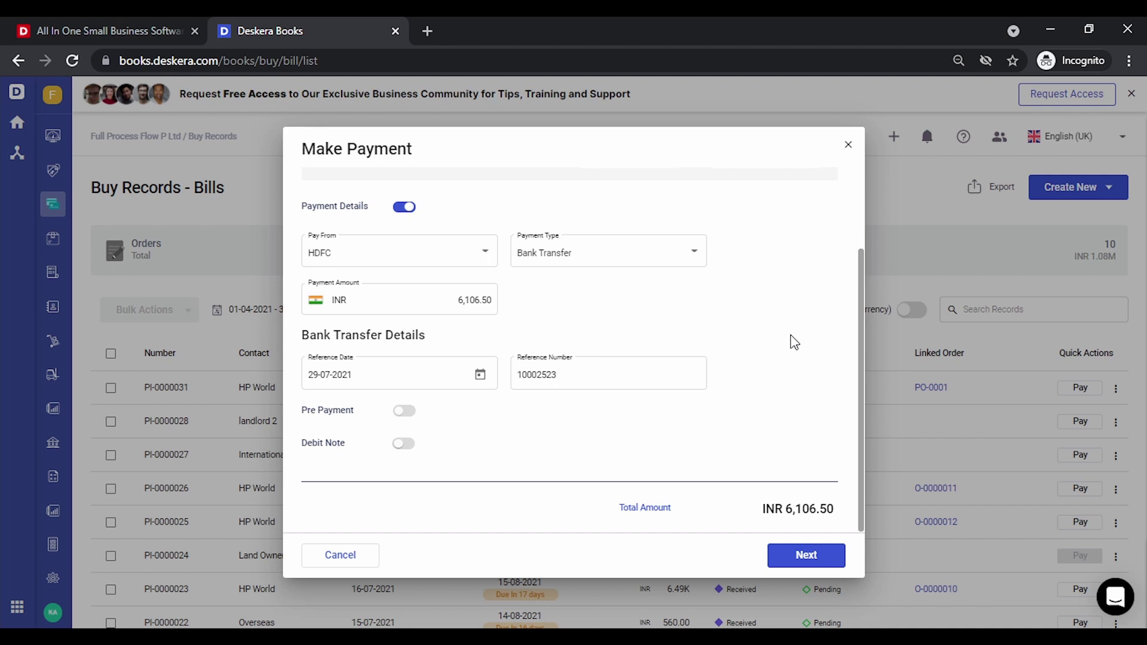
- Turn on Pre Payment and Debit Note, apply prepayment MP-0000021, then remove it again
{"action": "left_click", "coordinate": [403, 411]}
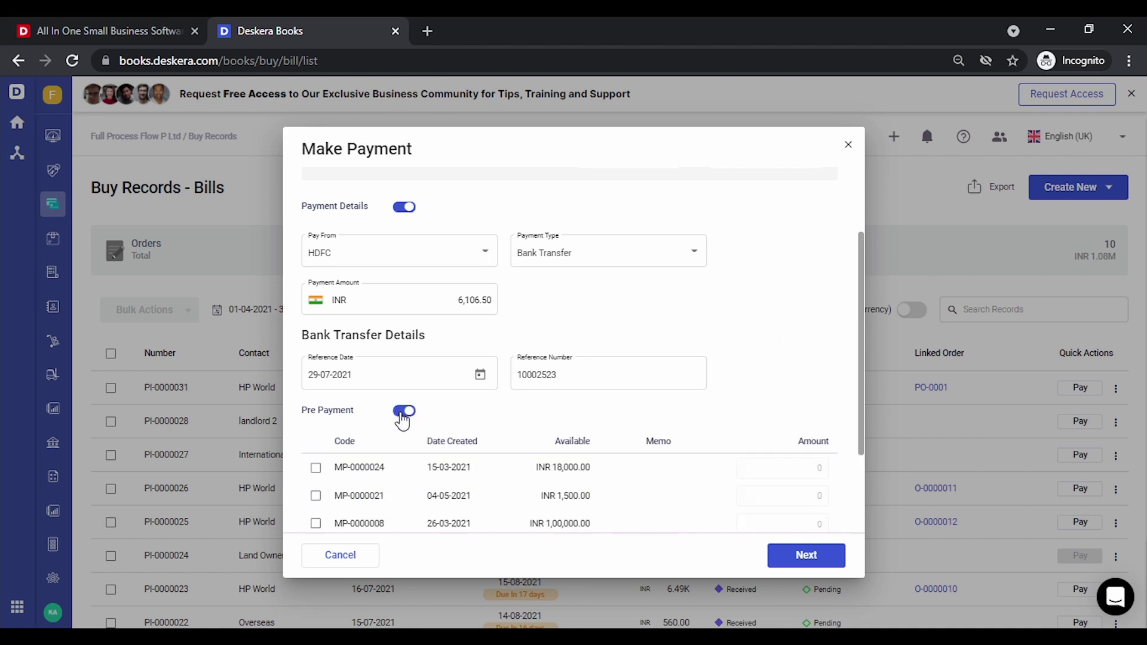
{"action": "scroll", "coordinate": [518, 419], "scroll_direction": "down", "scroll_amount": 2}
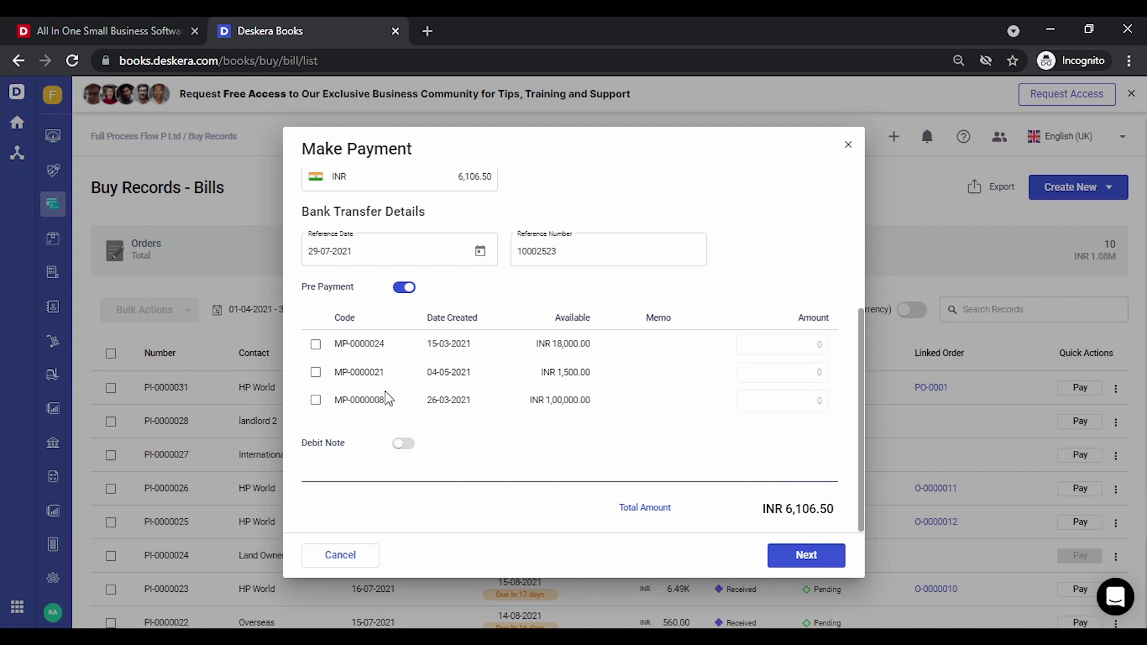
{"action": "left_click", "coordinate": [401, 442]}
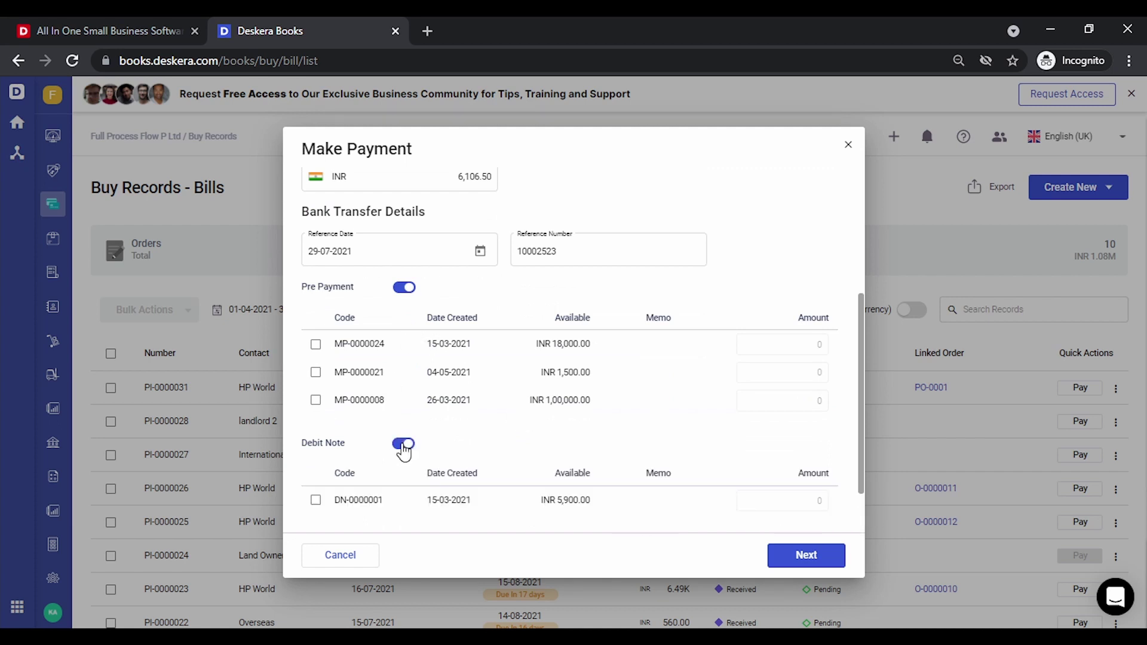
{"action": "scroll", "coordinate": [499, 440], "scroll_direction": "down", "scroll_amount": 1}
{"action": "scroll", "coordinate": [501, 440], "scroll_direction": "up", "scroll_amount": 2}
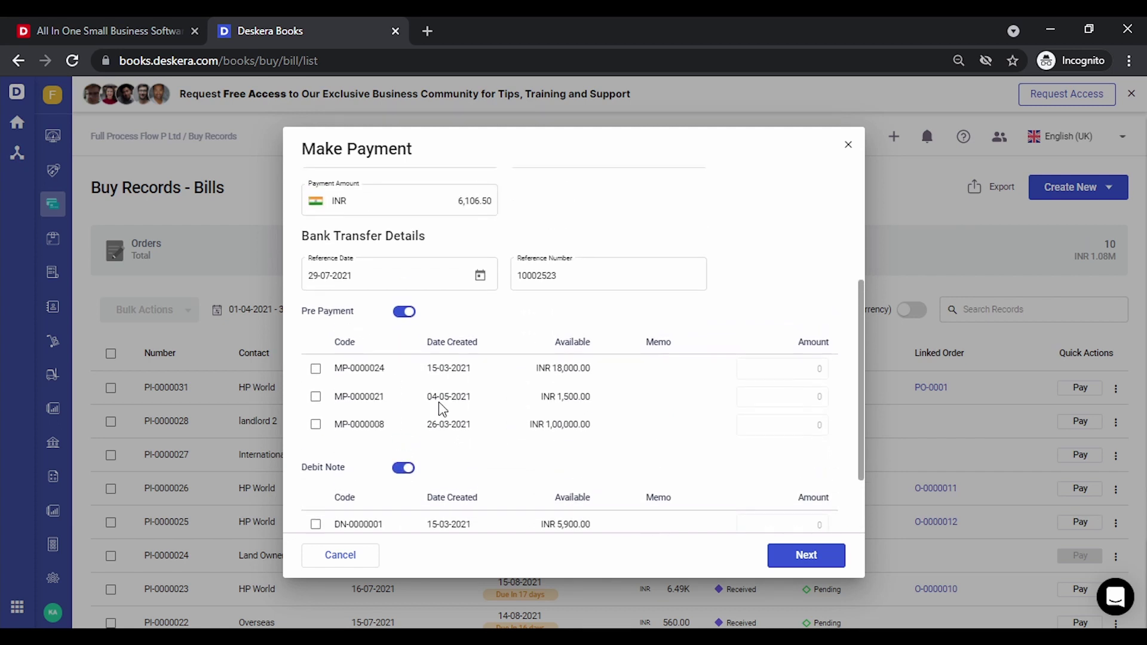
{"action": "left_click", "coordinate": [316, 398]}
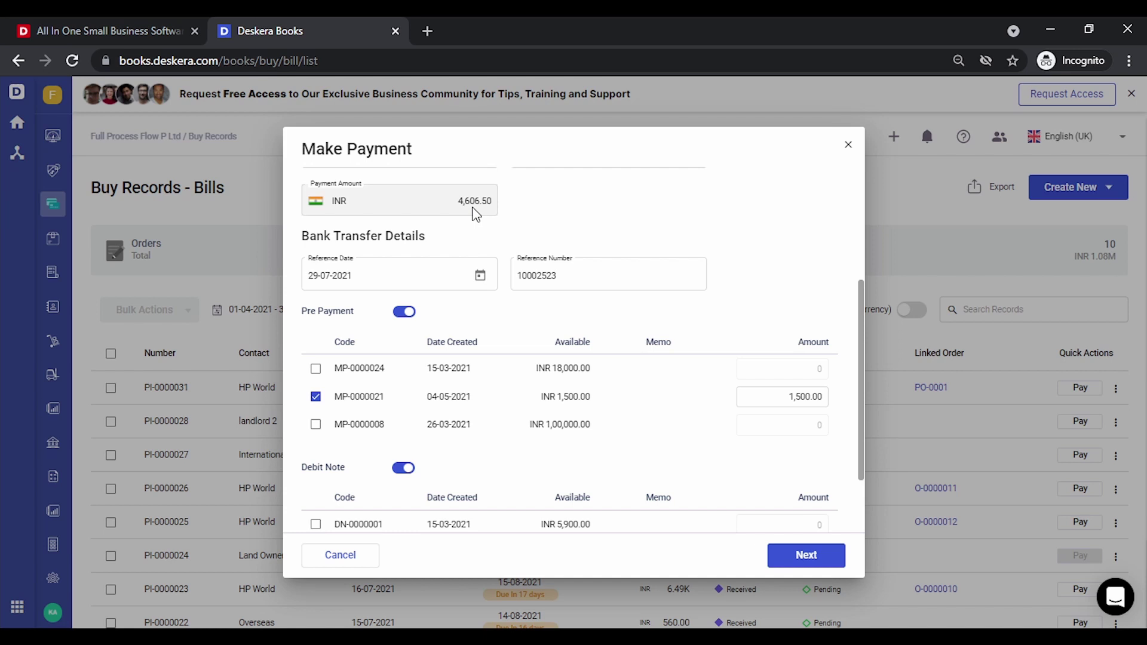
{"action": "left_click", "coordinate": [318, 405]}
- Turn Debit Note and Pre Payment back off so the full INR 6,106.50 is paid, and proceed to Confirm
{"action": "scroll", "coordinate": [468, 417], "scroll_direction": "down", "scroll_amount": 2}
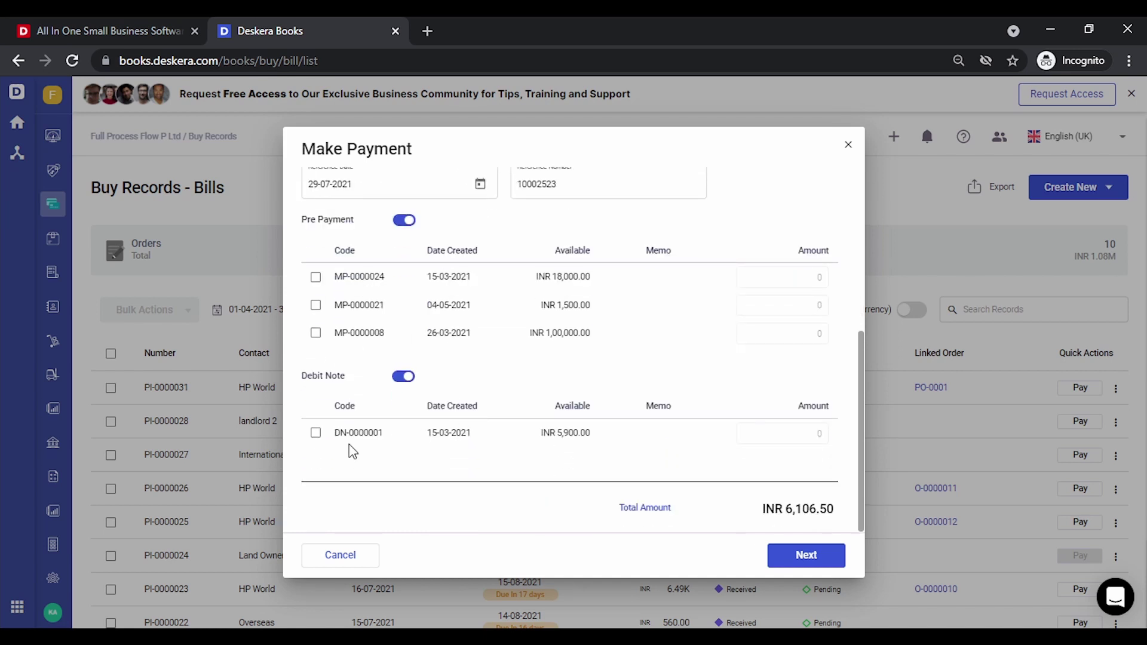
{"action": "left_click", "coordinate": [409, 377]}
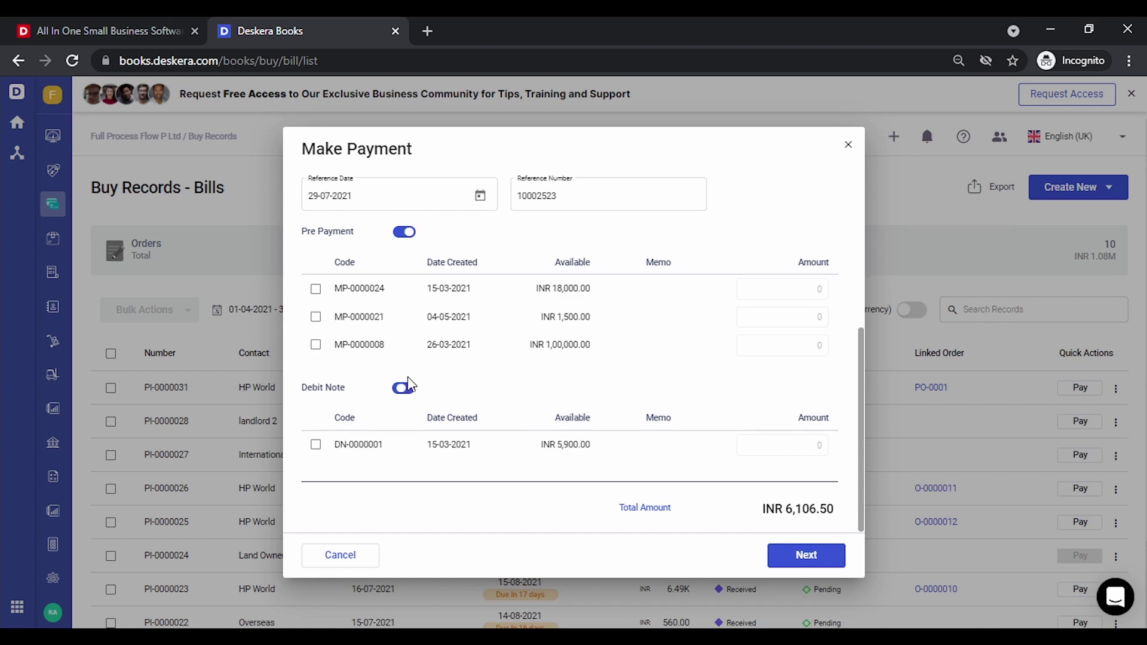
{"action": "left_click", "coordinate": [407, 288]}
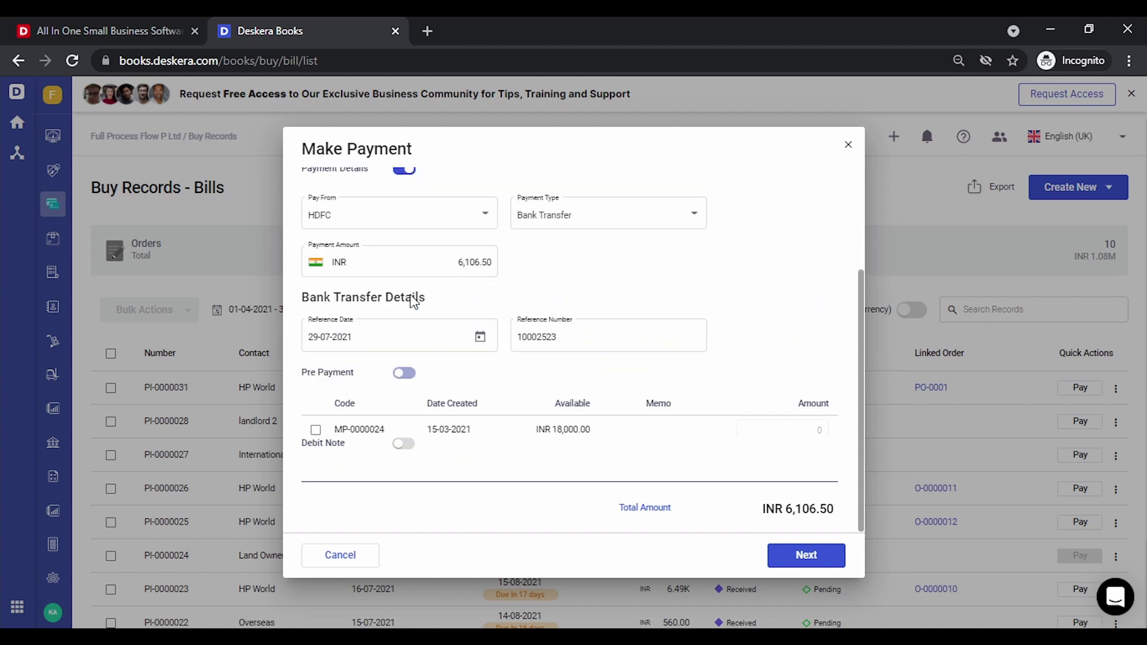
{"action": "scroll", "coordinate": [633, 366], "scroll_direction": "up", "scroll_amount": 3}
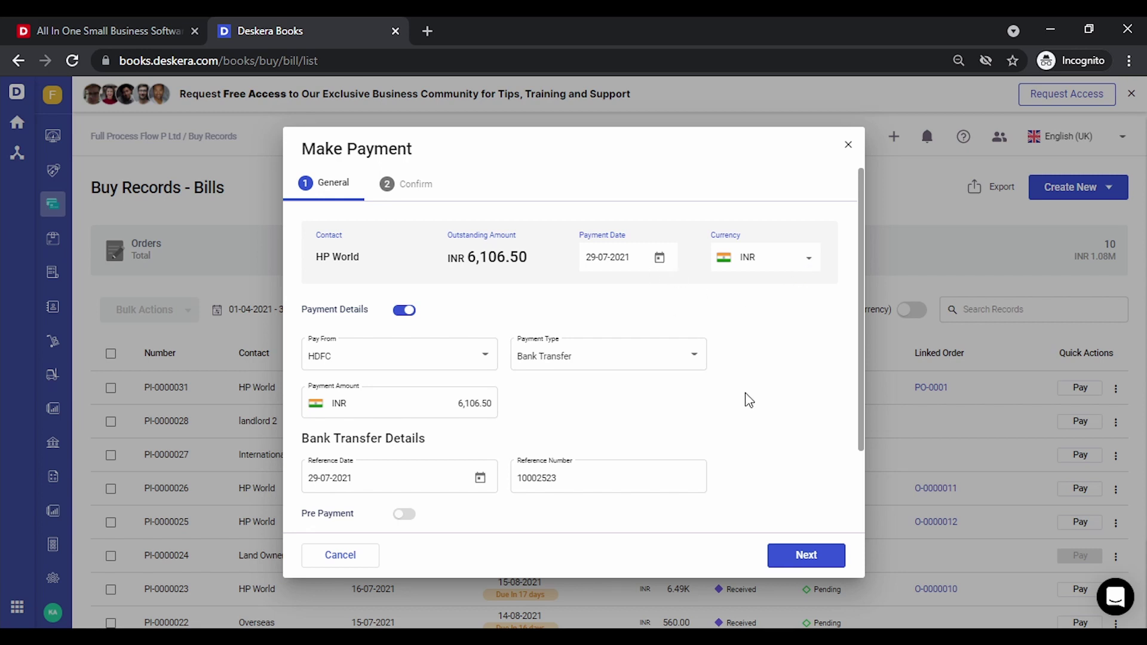
{"action": "left_click", "coordinate": [806, 556]}
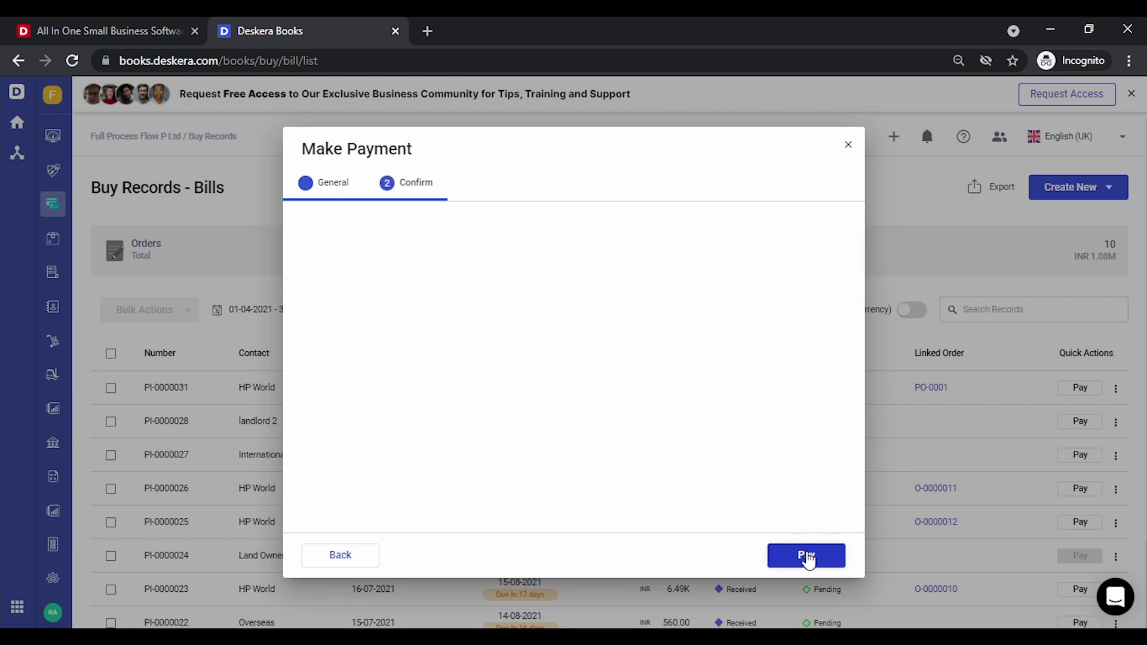
- Make the INR 6,106.50 payment and close the Payment Made Record
{"action": "left_click", "coordinate": [807, 556]}
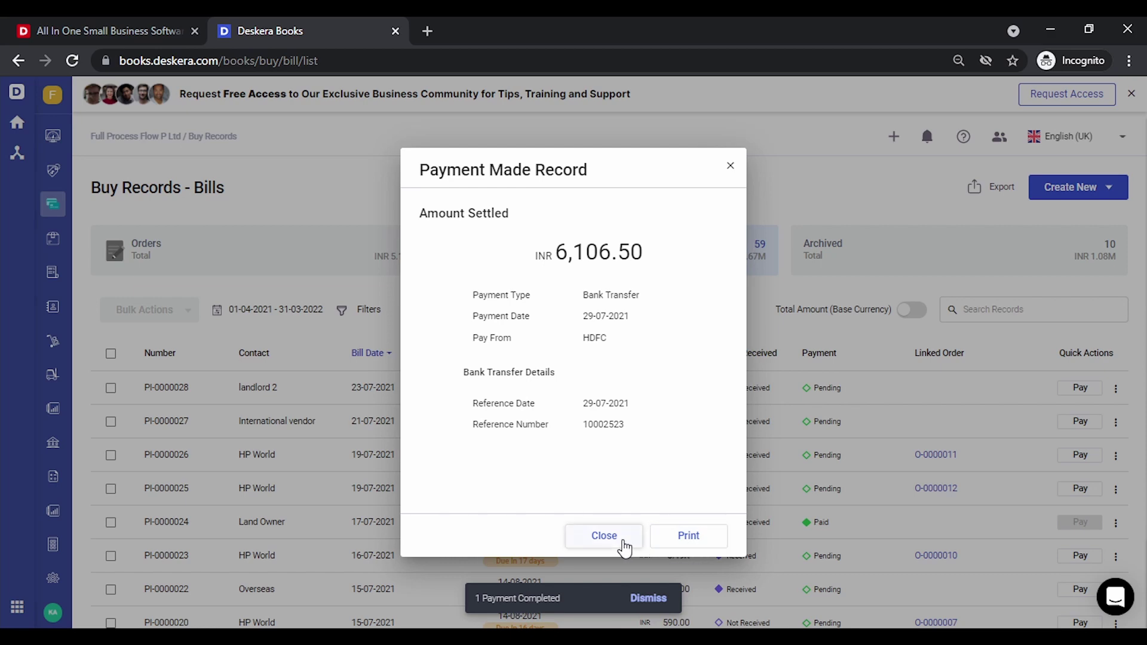
{"action": "left_click", "coordinate": [625, 548]}
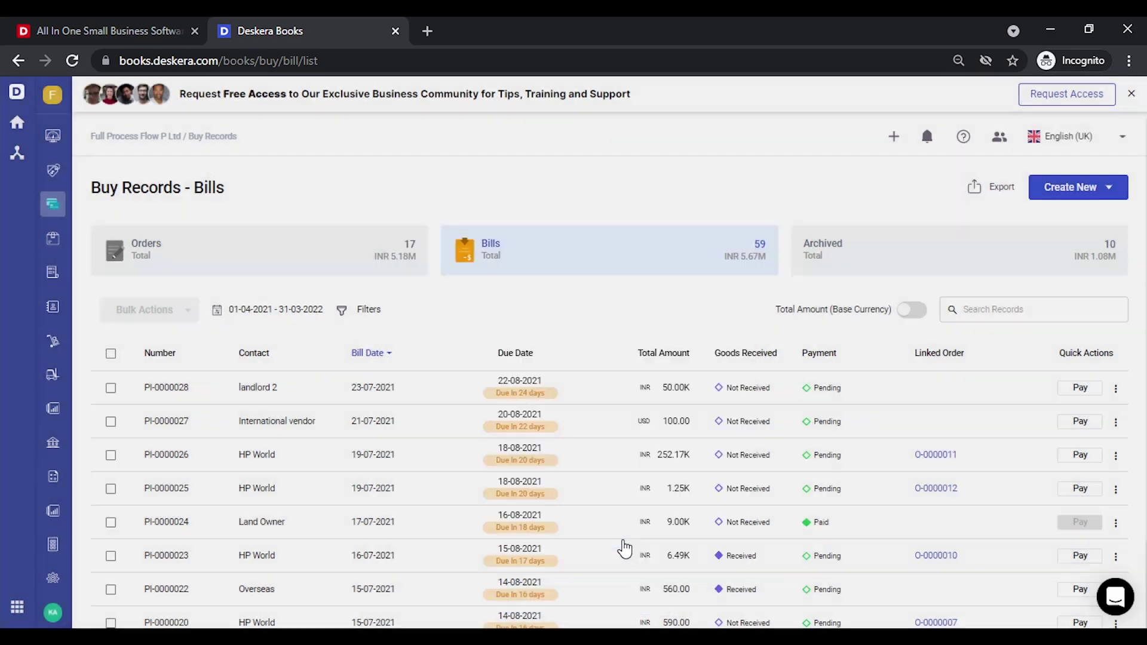